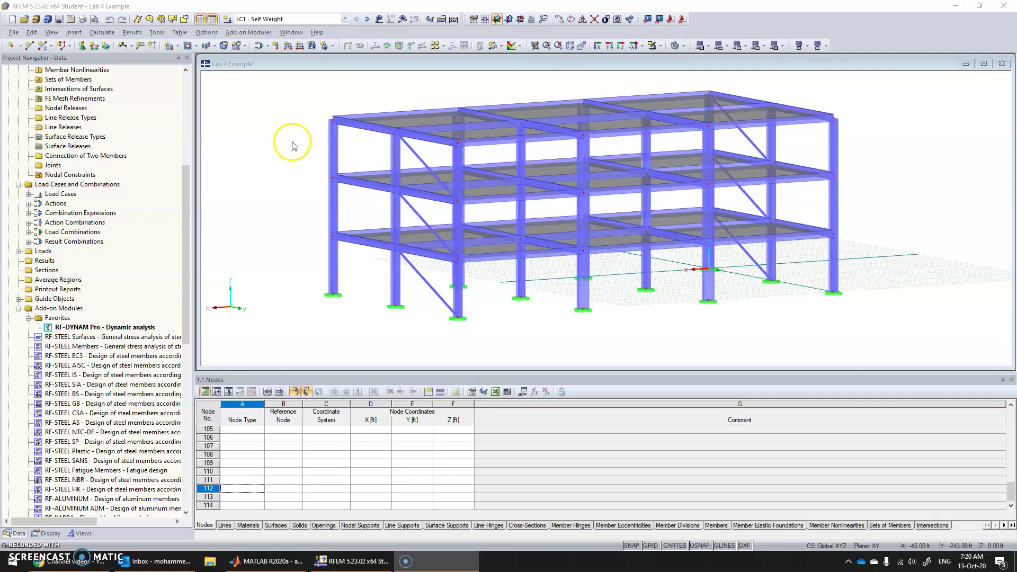
# Launch RF-DYNAM Pro with natural vibrations and mass combinations both enabled
pyautogui.click(241, 35)
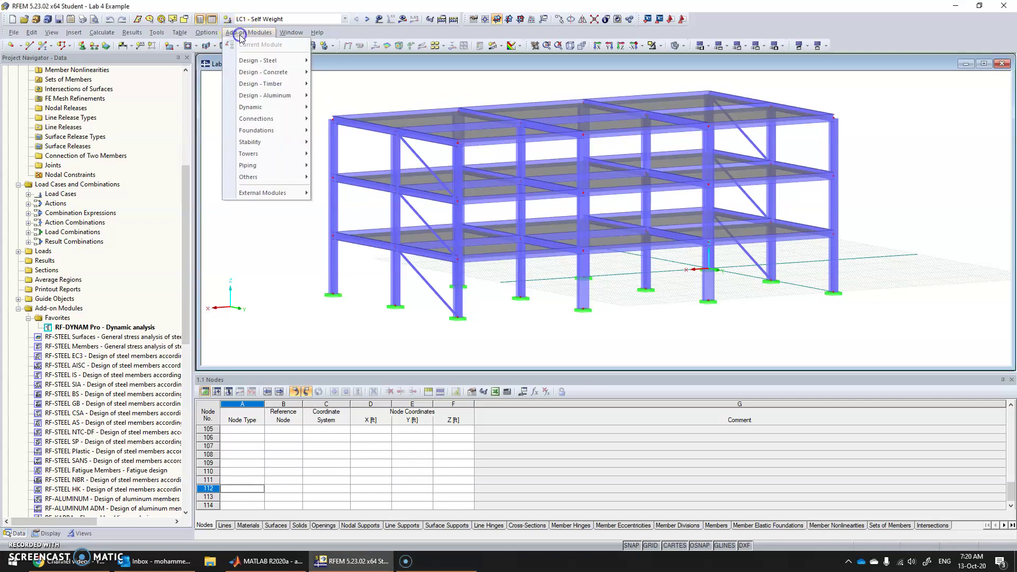
pyautogui.moveTo(272, 109)
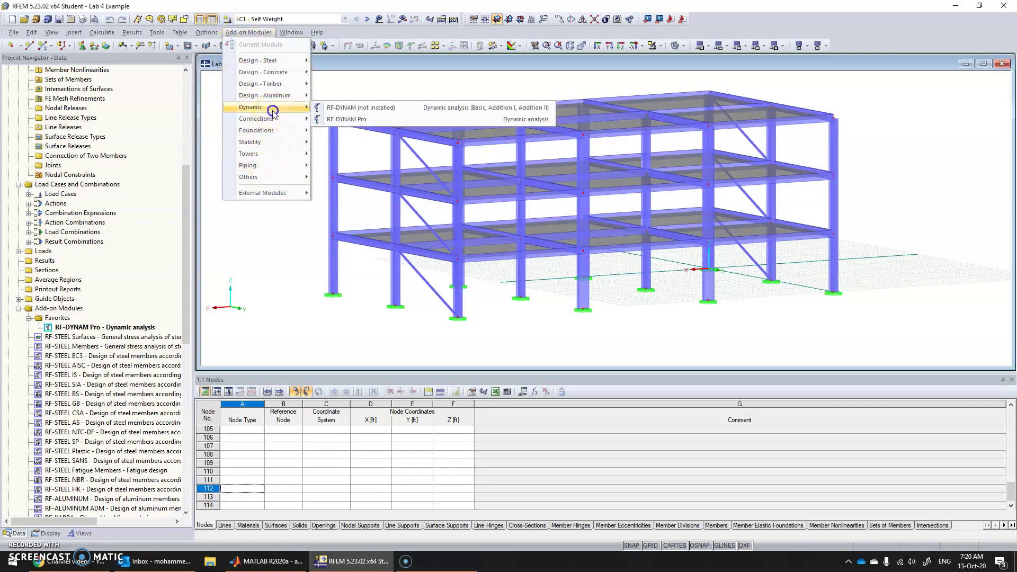
pyautogui.click(343, 119)
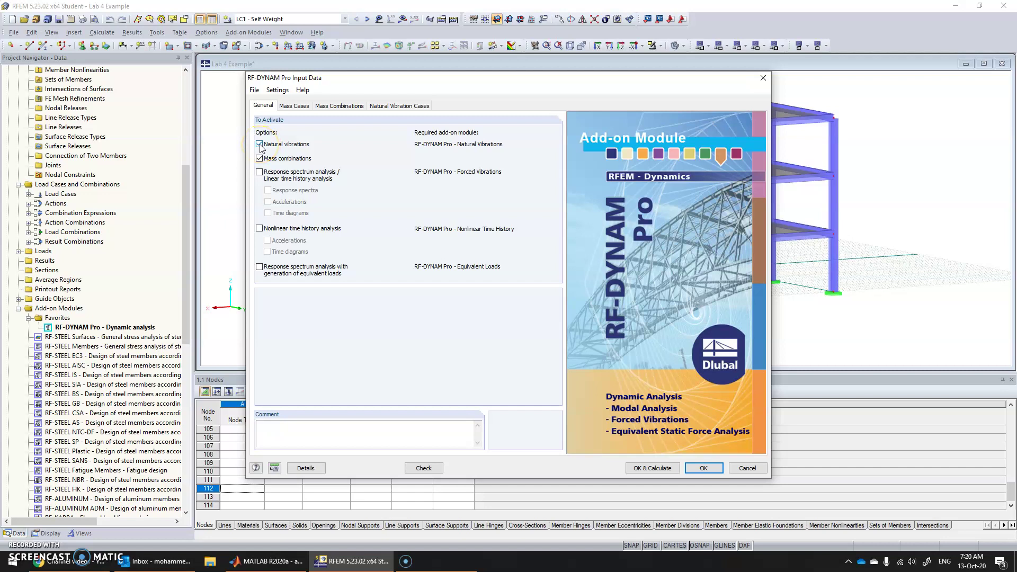
pyautogui.click(260, 159)
# Make mass case MC1 take its masses from LC1 - Self Weight force components instead of self-weight
pyautogui.click(295, 108)
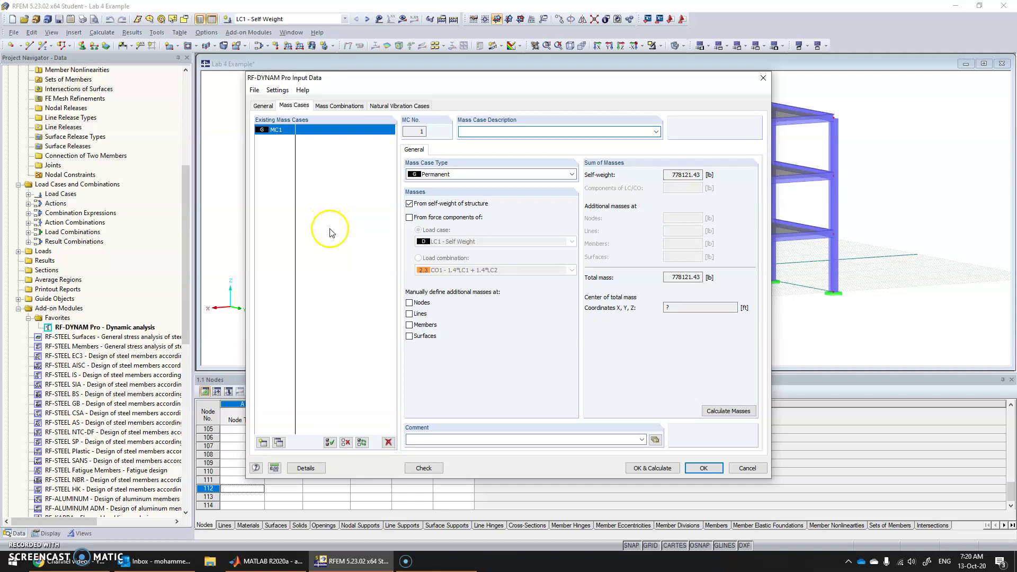
pyautogui.click(409, 217)
pyautogui.click(409, 203)
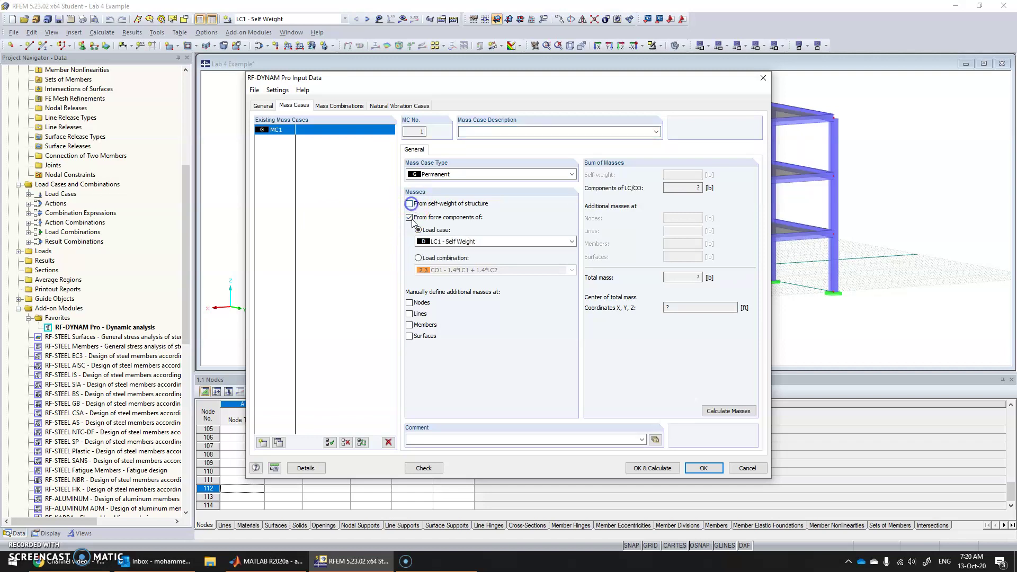
pyautogui.click(445, 241)
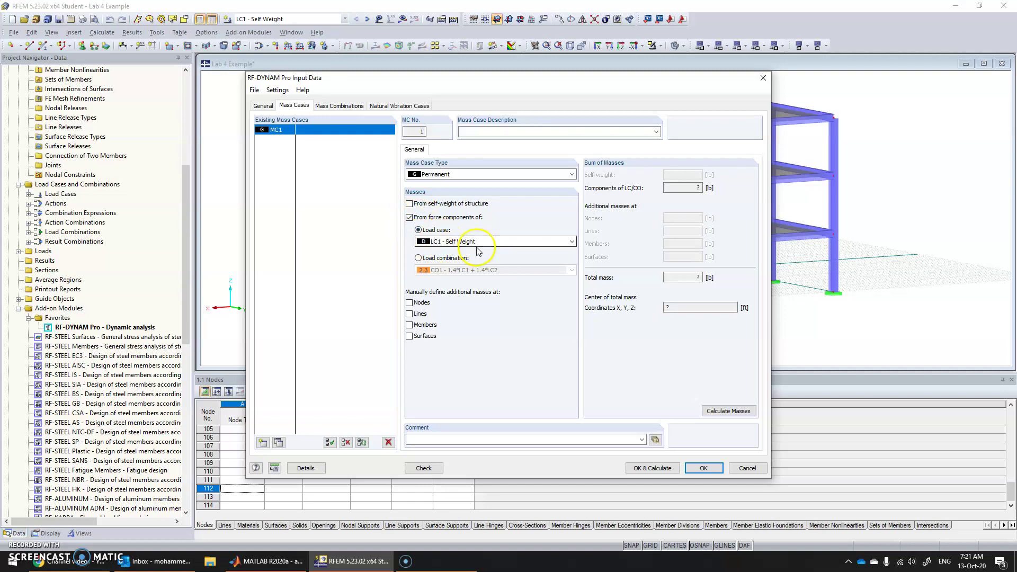
# Describe MC1 as 'DL Self Wt' and add a second mass case MC2
pyautogui.click(492, 133)
pyautogui.write('DL Self Wt')
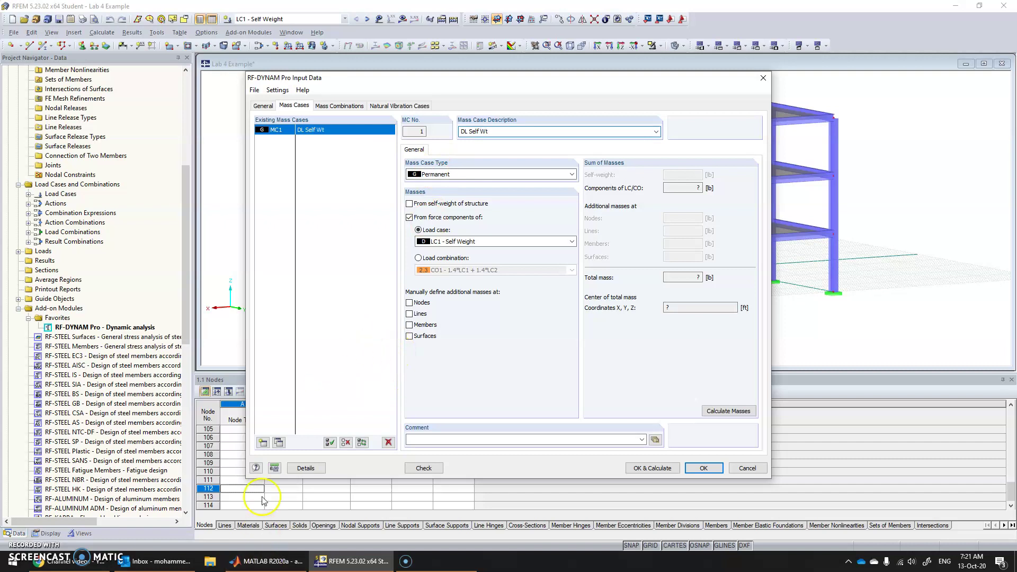
pyautogui.click(263, 442)
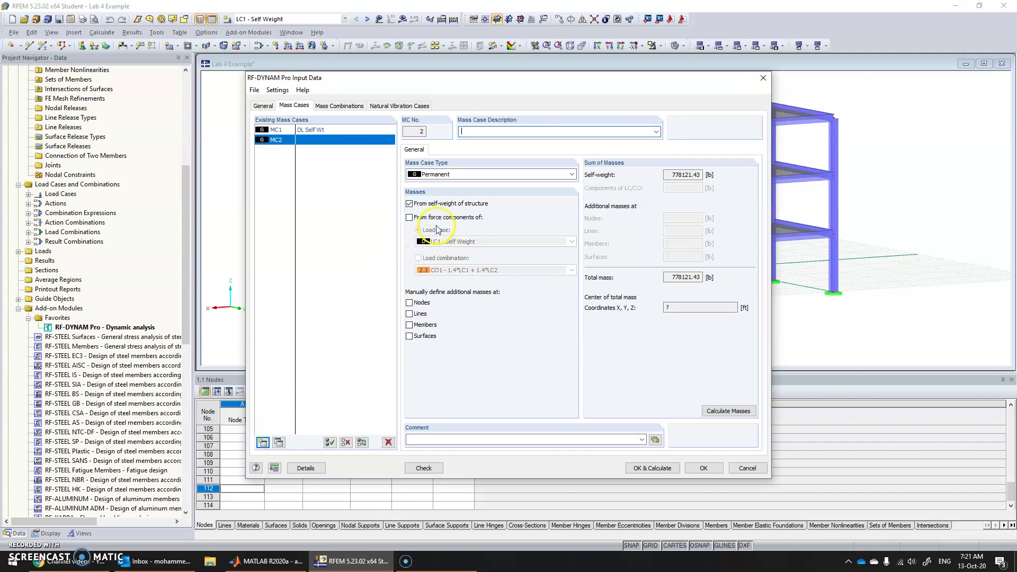
# Switch MC2 from self-weight to LC2 - SI DL force components and describe it 'DL SI'
pyautogui.click(418, 217)
pyautogui.click(418, 204)
pyautogui.click(437, 242)
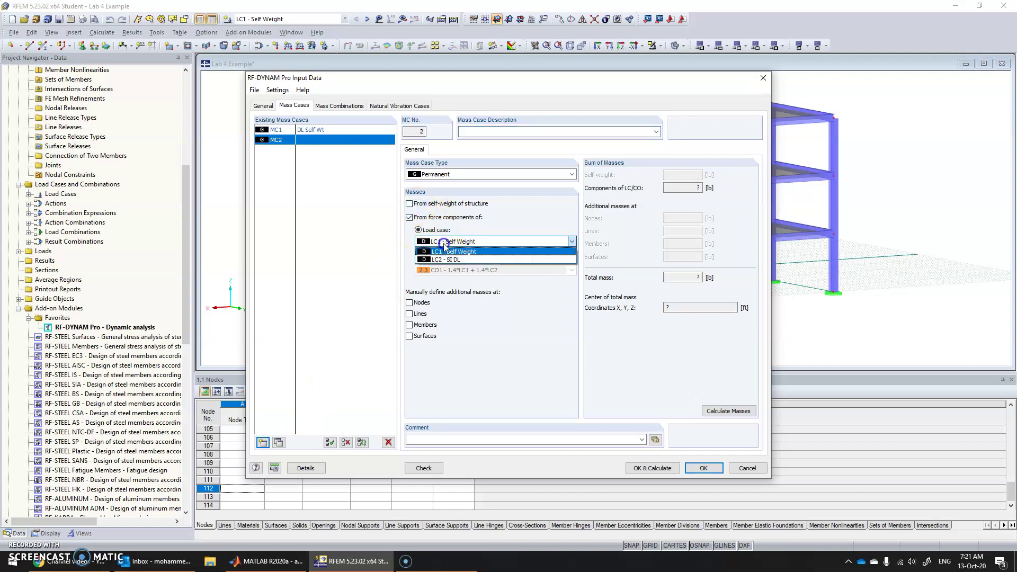
pyautogui.click(445, 260)
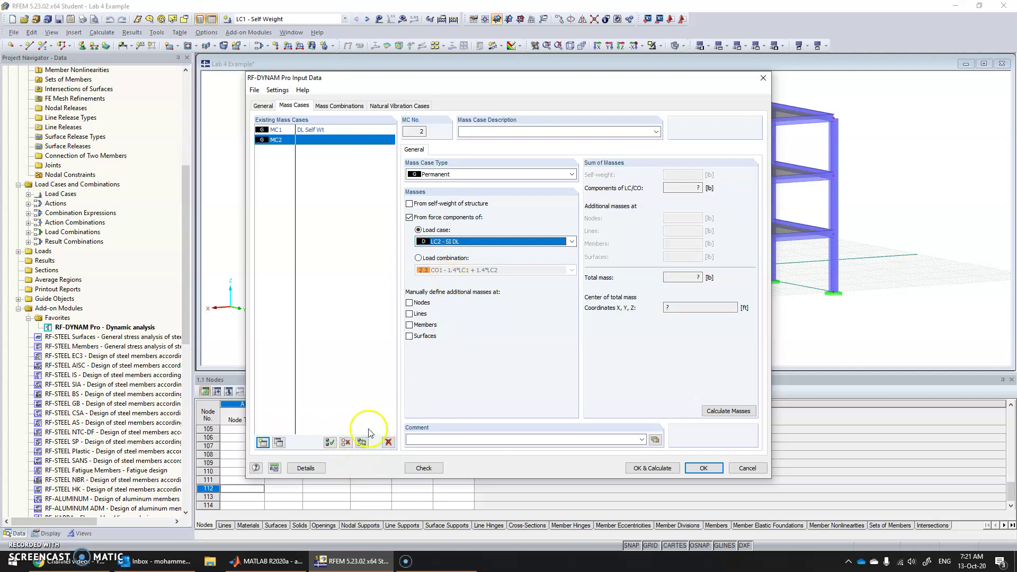
pyautogui.click(488, 132)
pyautogui.write('DL SI')
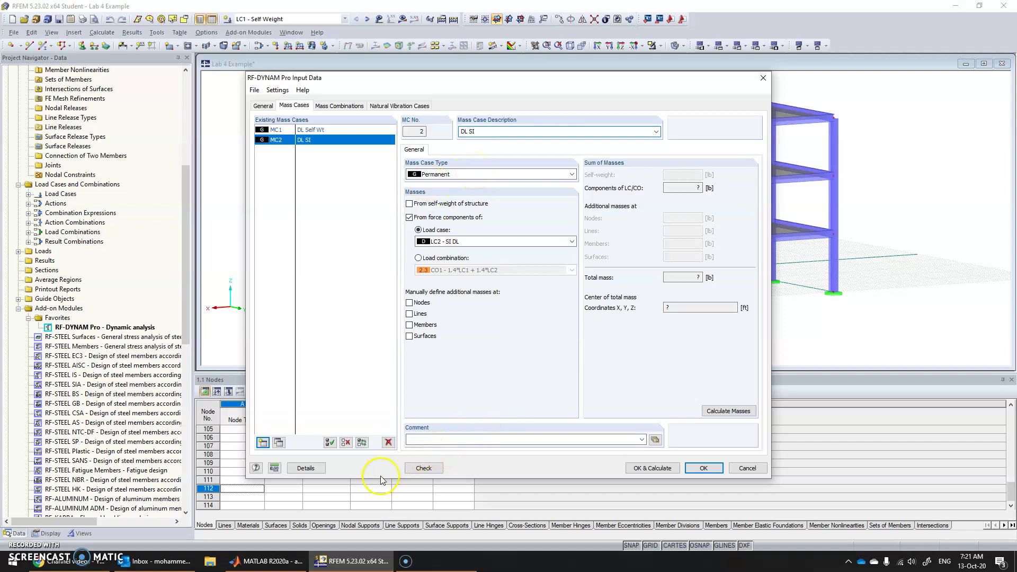
# Add MC1 and MC2 to mass combination MCO1, each at factor 1.00
pyautogui.click(350, 107)
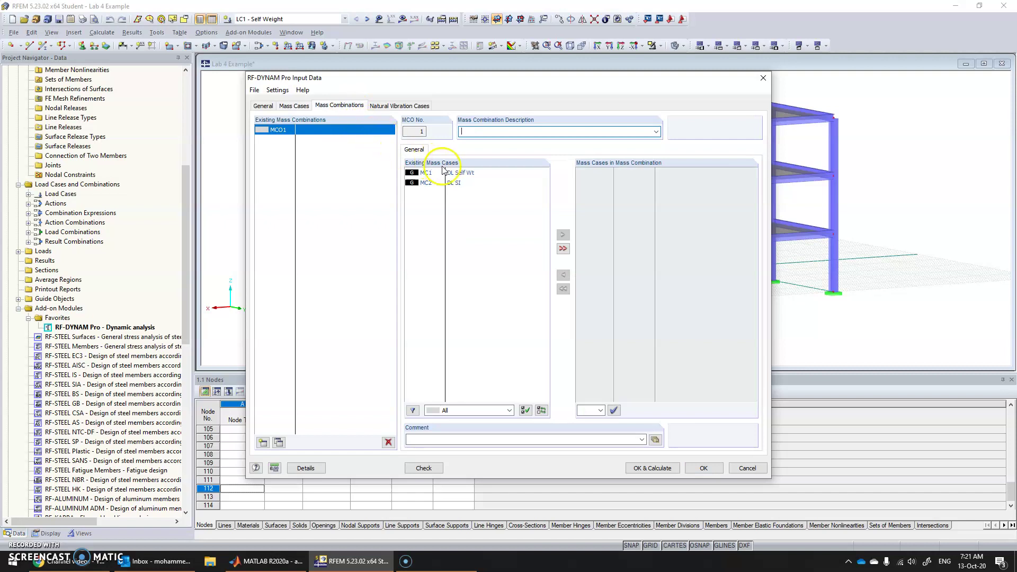
pyautogui.moveTo(450, 173); pyautogui.dragTo(461, 184)
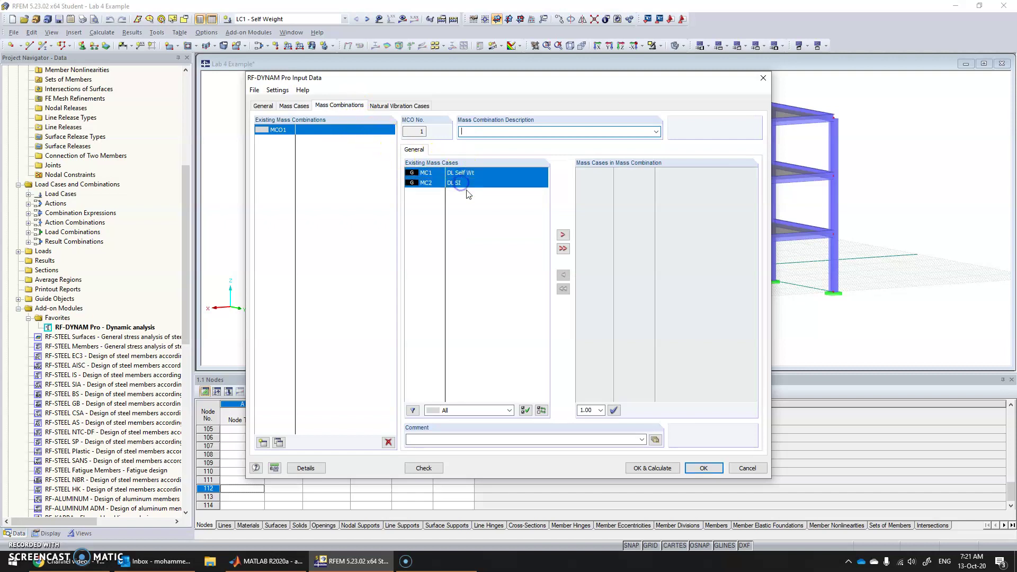
pyautogui.click(563, 249)
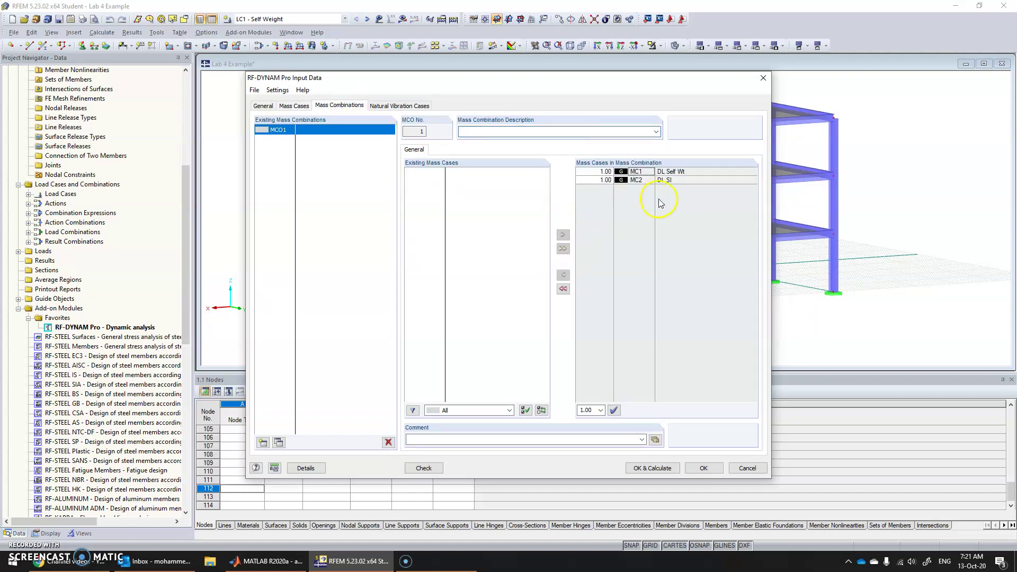
pyautogui.click(396, 107)
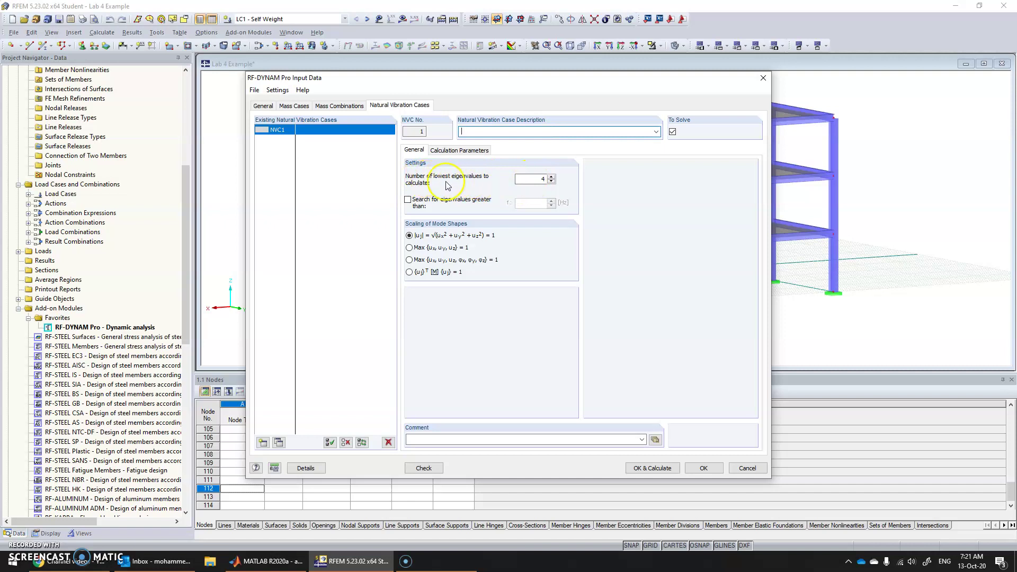
# Change NVC1's number of lowest eigenvalues to calculate from 4 to 10
pyautogui.click(537, 181)
pyautogui.doubleClick(536, 181)
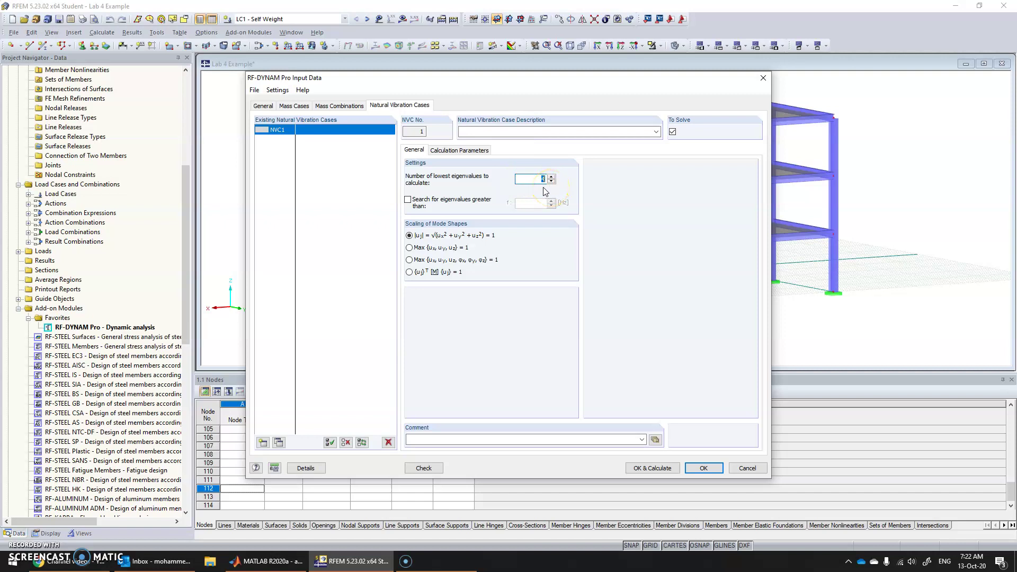
pyautogui.click(511, 197)
pyautogui.click(537, 178)
# Use mass combination MCO1 as NVC1's acting masses and run the dynamic calculation
pyautogui.click(476, 151)
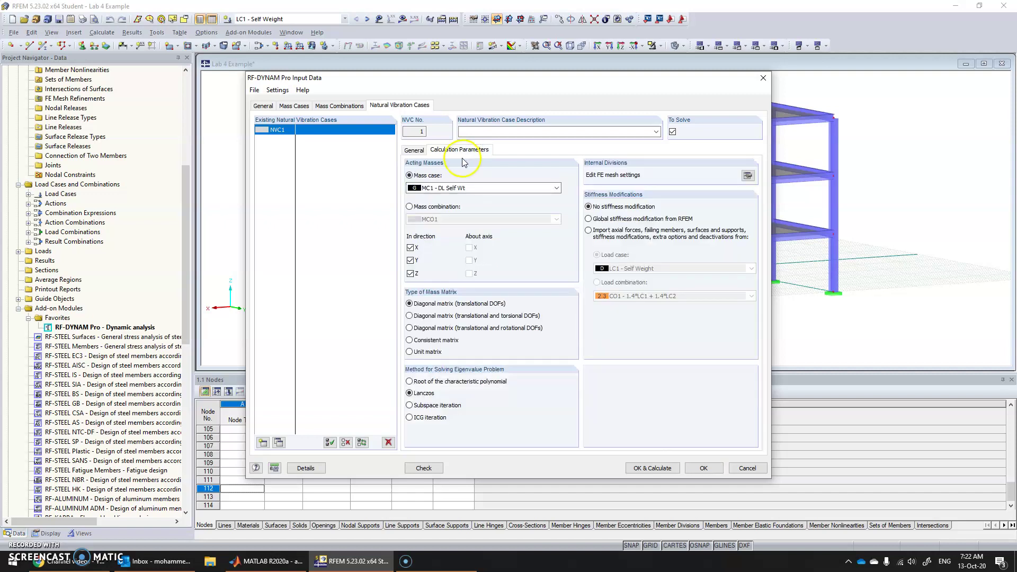
pyautogui.click(427, 207)
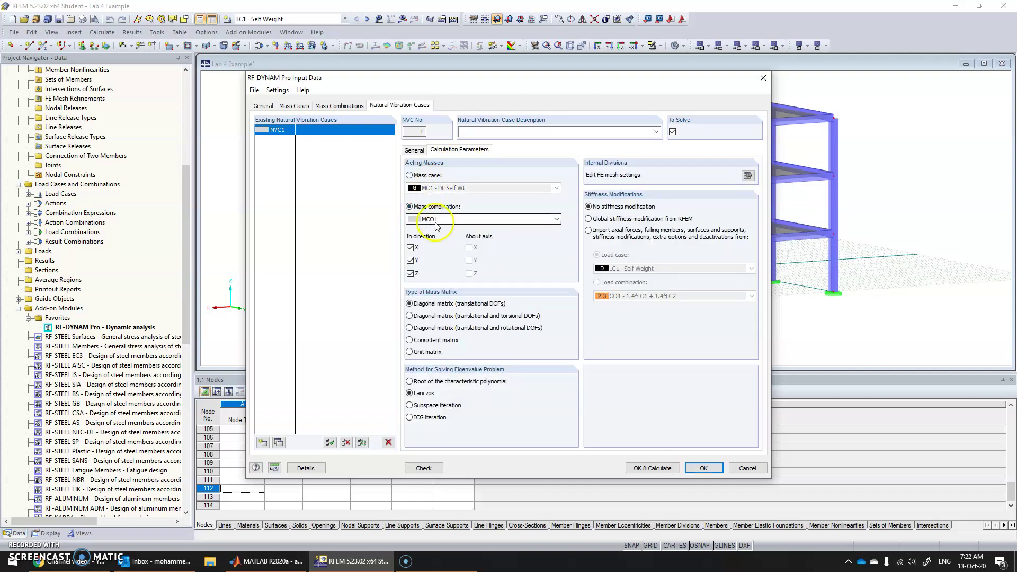
pyautogui.click(441, 218)
pyautogui.click(440, 227)
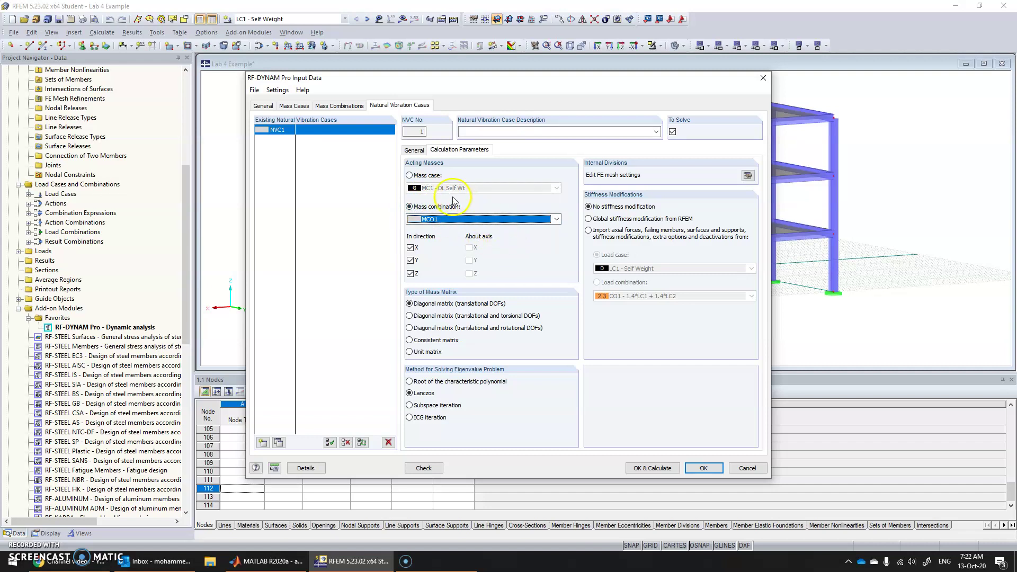
pyautogui.click(653, 468)
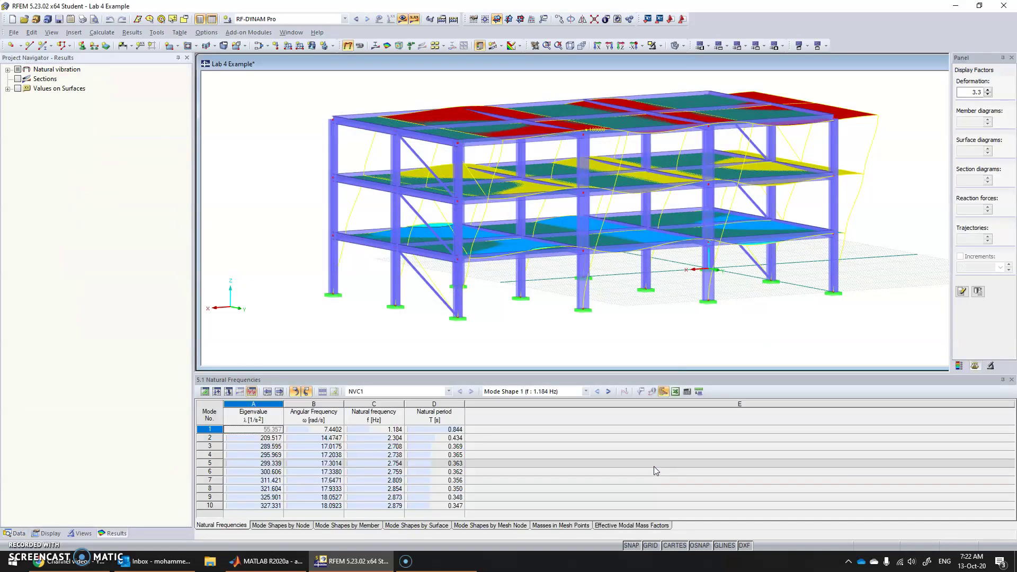
# Display NVC1's effective modal mass factors, showing mode 1 at 0.819 in X and mode 2 at 0.837 in Y
pyautogui.click(473, 438)
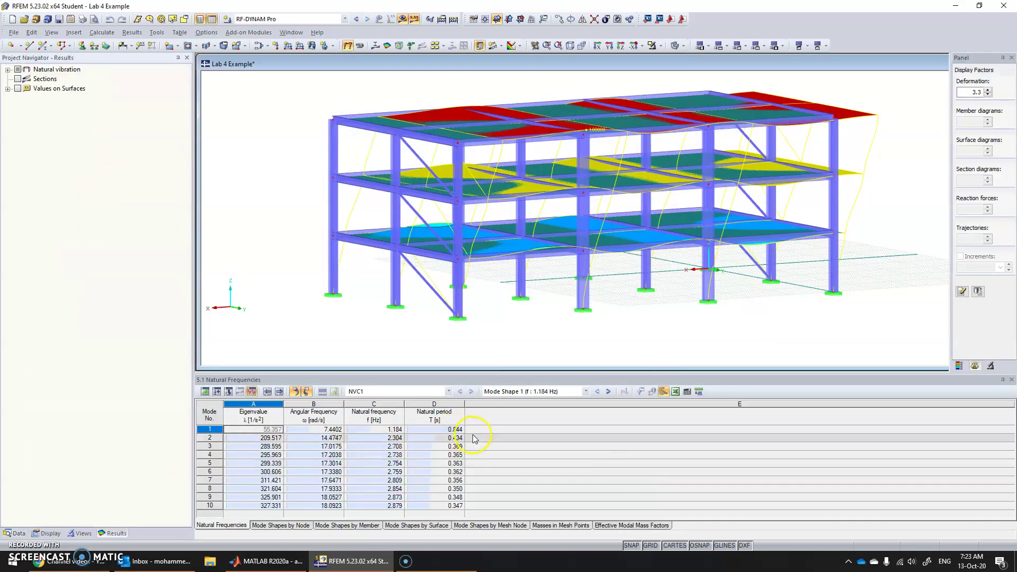
pyautogui.click(201, 433)
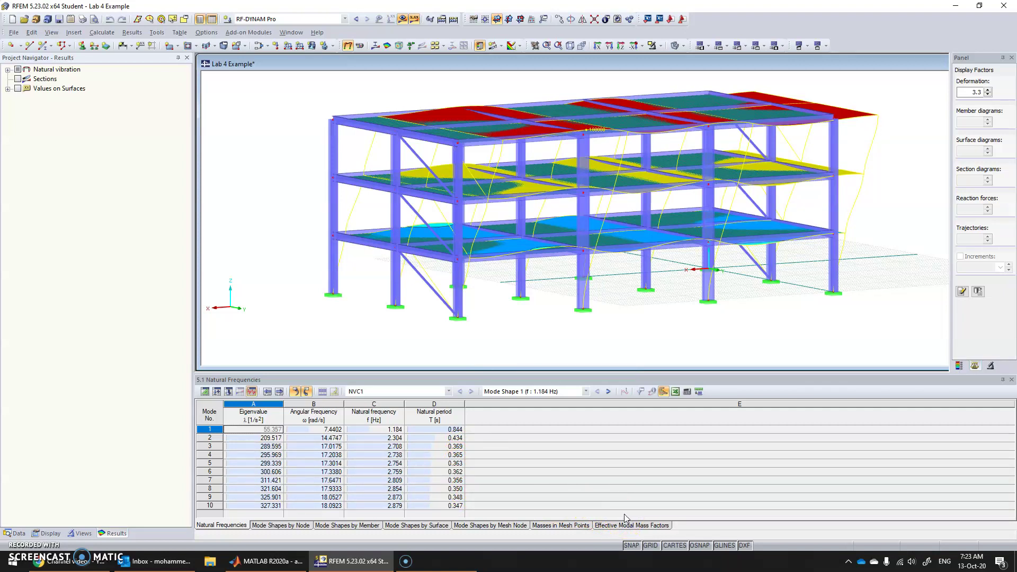
pyautogui.click(639, 525)
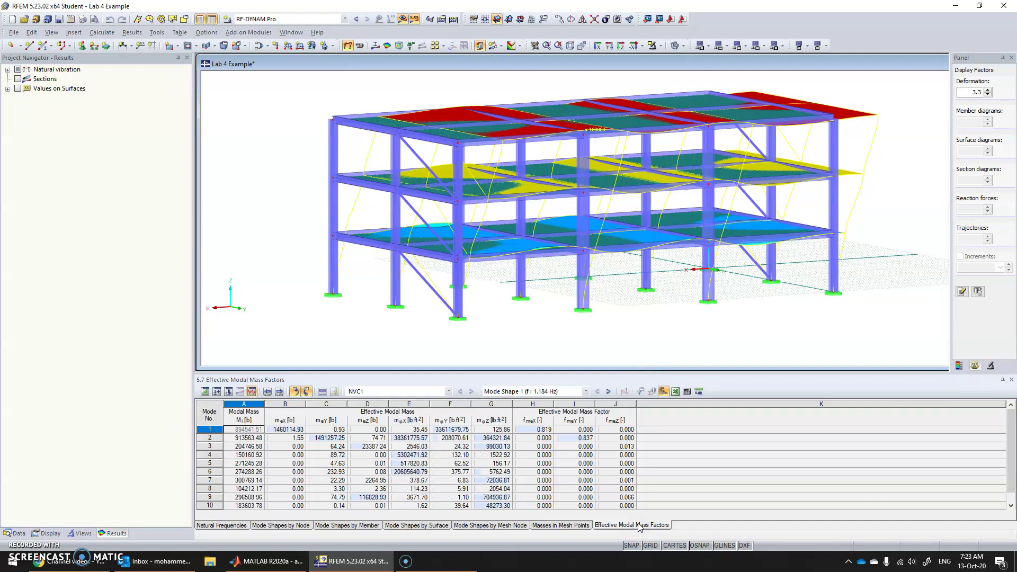
pyautogui.click(606, 530)
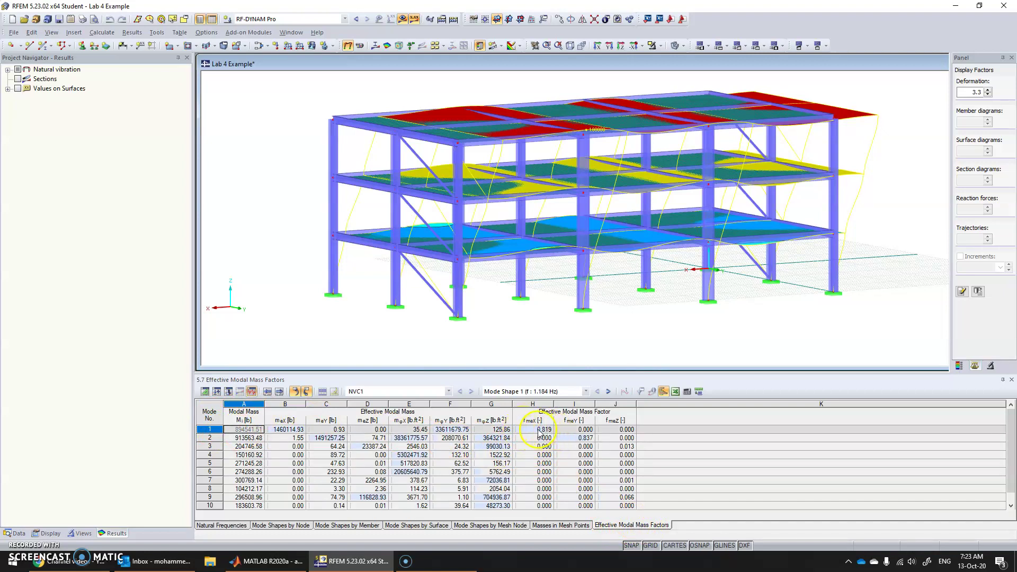
pyautogui.scroll(-1, 545, 455)
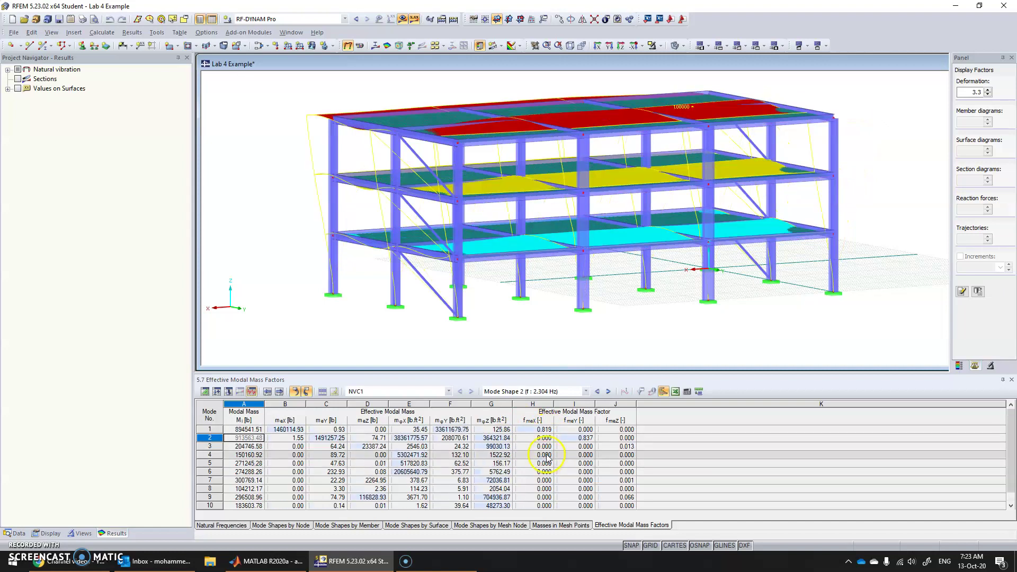
pyautogui.scroll(1, 572, 451)
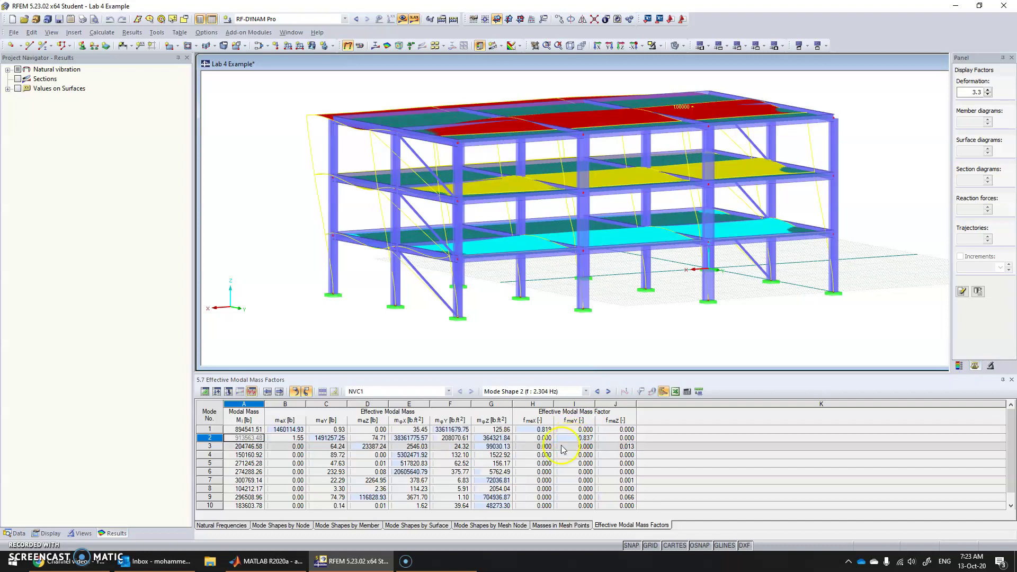
pyautogui.scroll(-1, 577, 439)
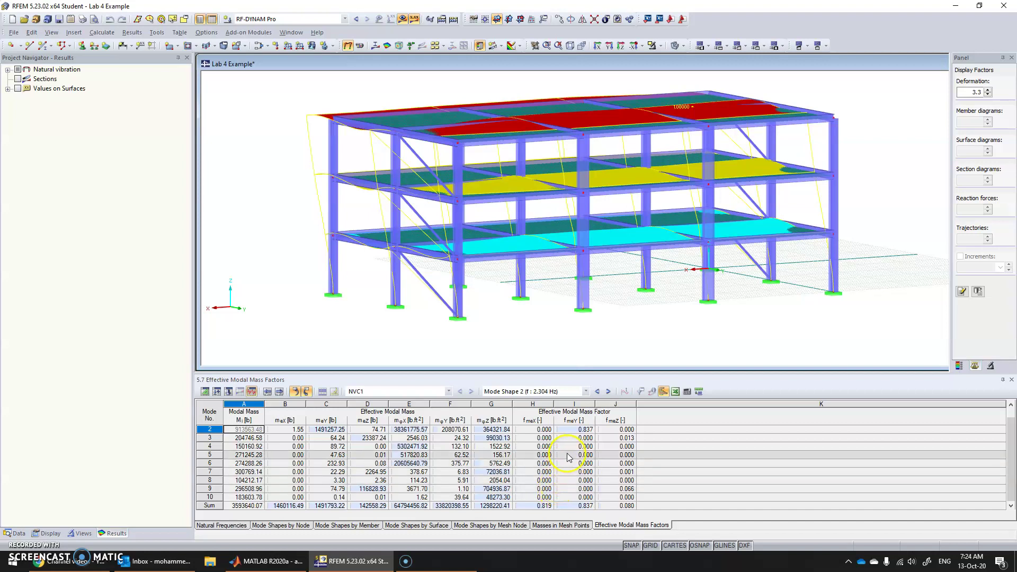
pyautogui.scroll(1, 570, 471)
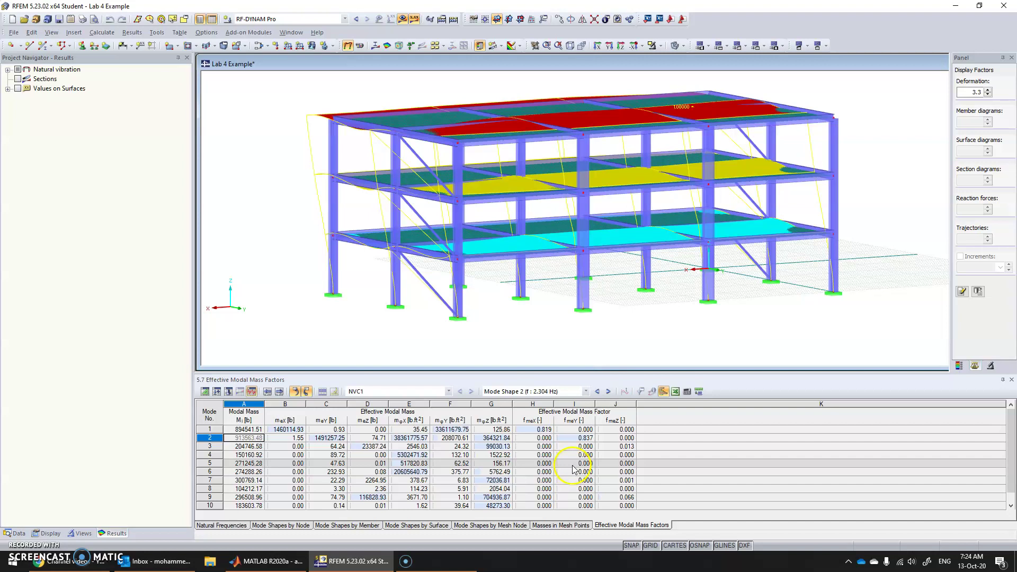
pyautogui.scroll(-1, 574, 464)
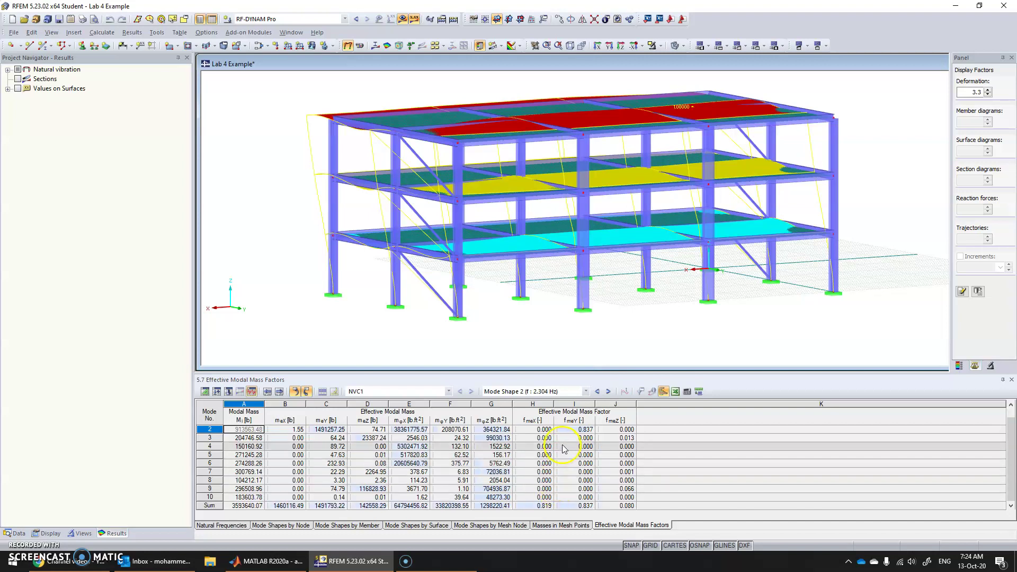
pyautogui.scroll(1, 556, 456)
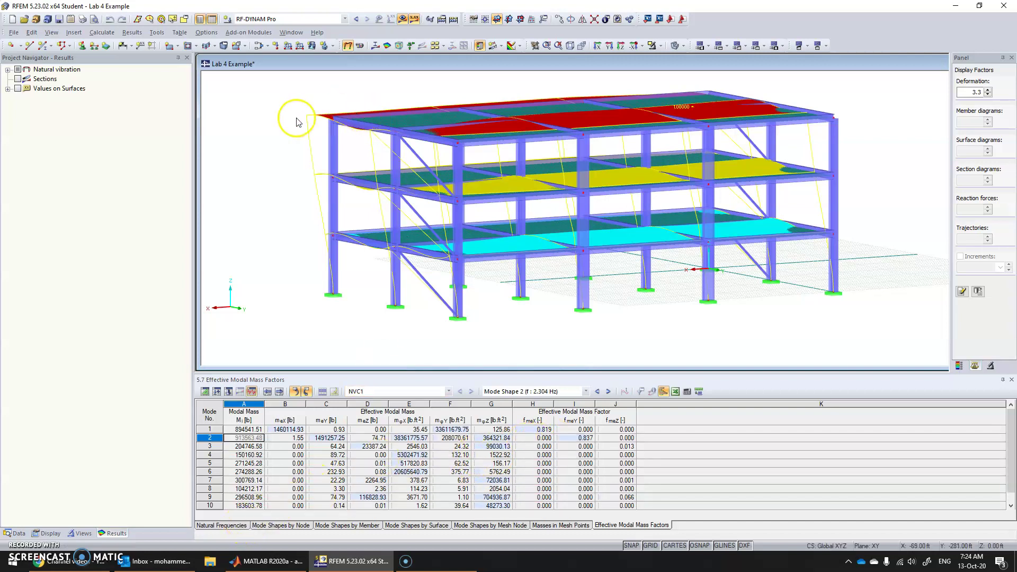
# Reopen the RF-DYNAM Pro input data from the Dynamic add-on modules
pyautogui.click(294, 20)
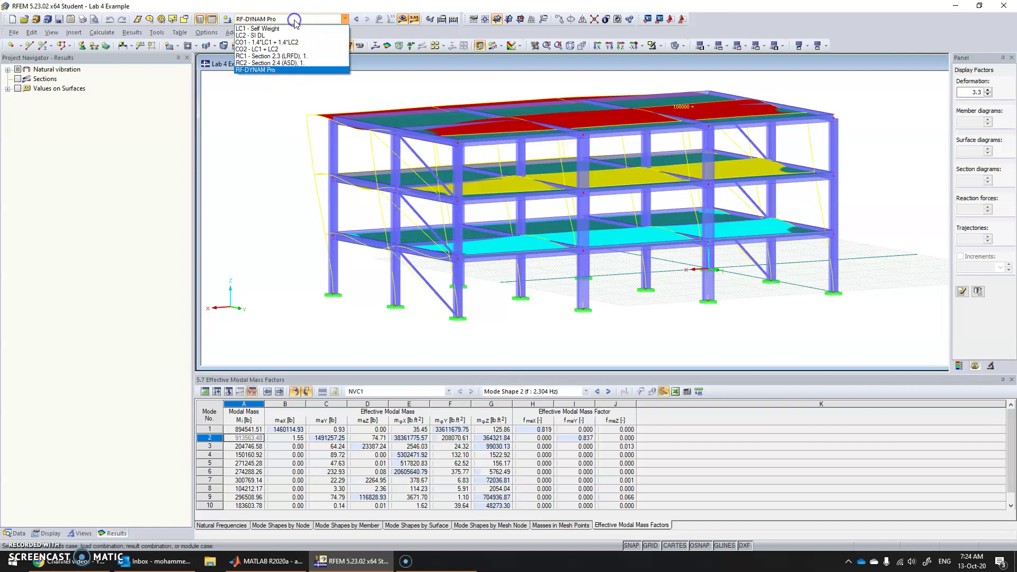
pyautogui.click(254, 101)
pyautogui.click(249, 32)
pyautogui.moveTo(265, 107)
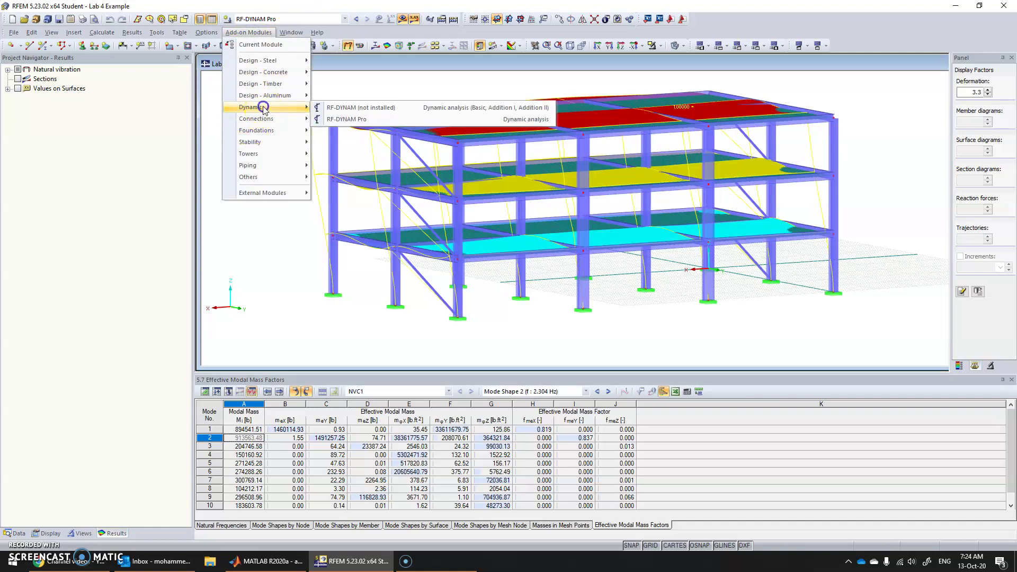
pyautogui.click(332, 112)
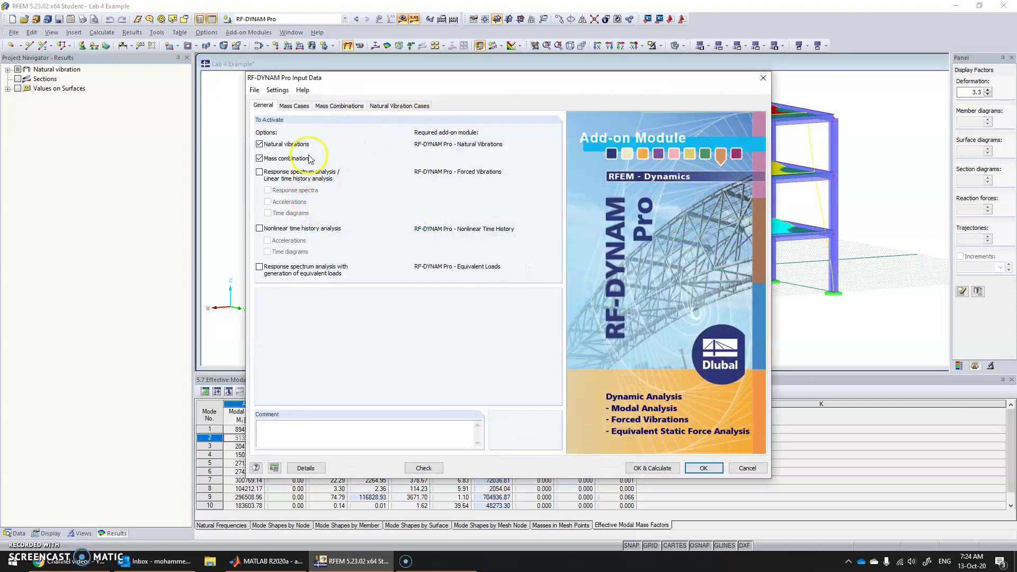
# Check NVC1's eigenvalue count, then enable response spectrum analysis with generation of equivalent loads
pyautogui.click(395, 106)
pyautogui.doubleClick(540, 179)
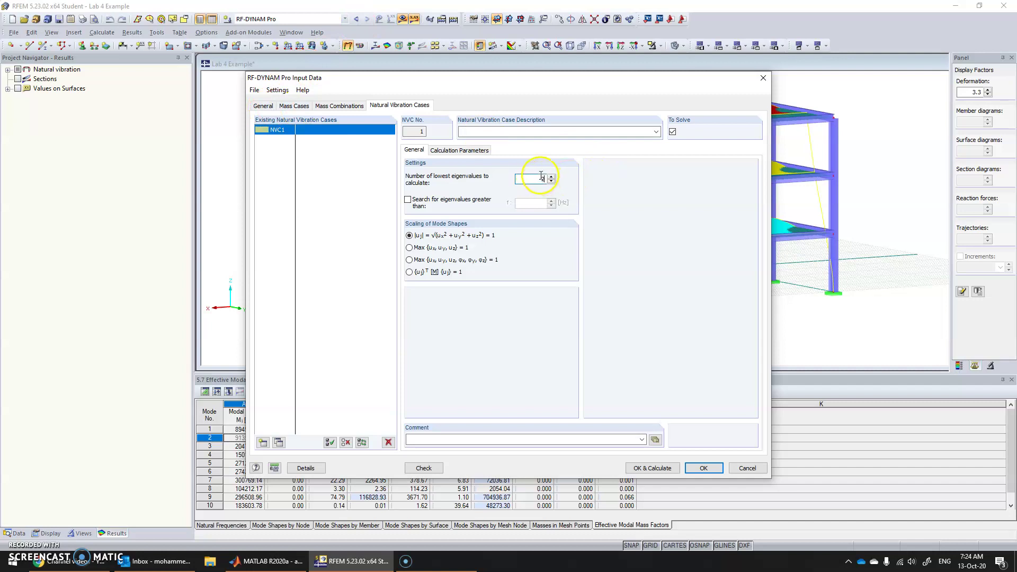
pyautogui.click(545, 175)
pyautogui.click(263, 106)
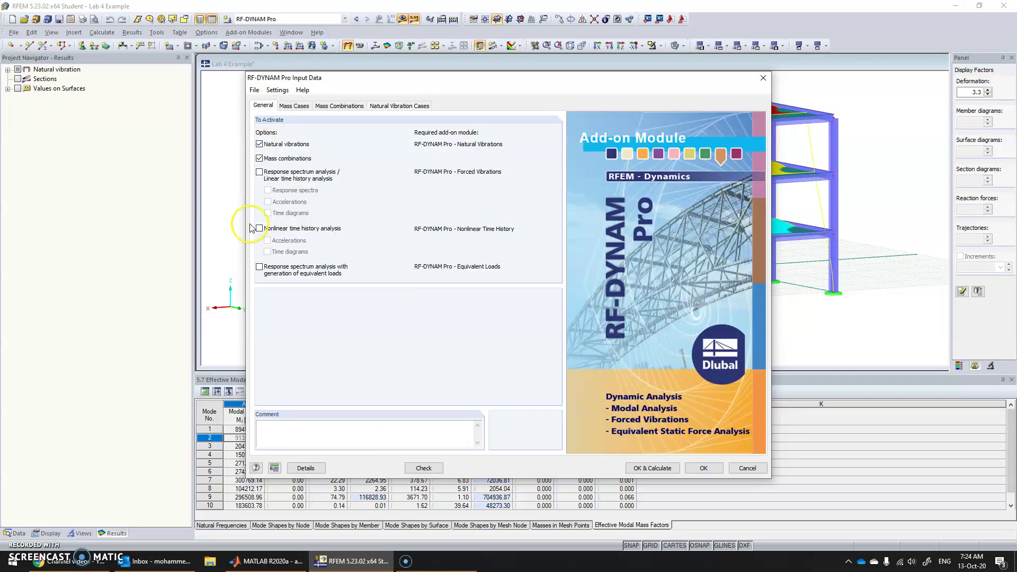
pyautogui.click(260, 267)
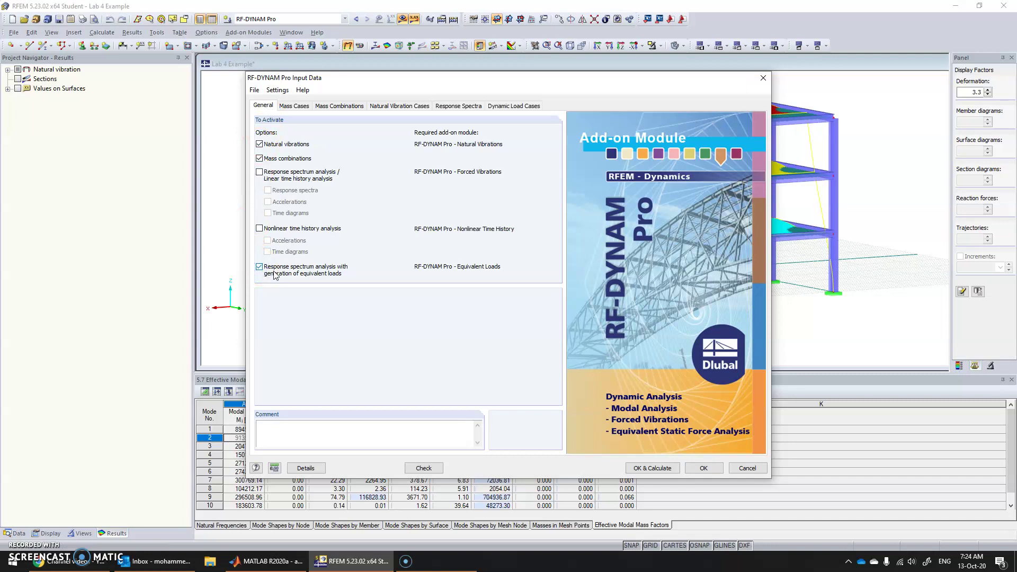
# Base response spectrum RS1 on the SBC 301:2007 code
pyautogui.click(453, 106)
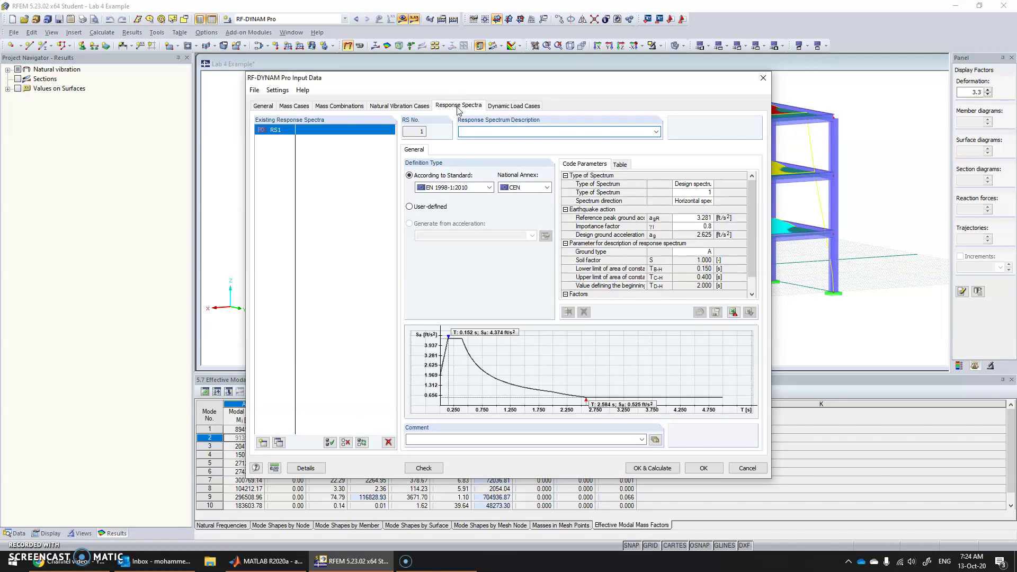
pyautogui.click(476, 186)
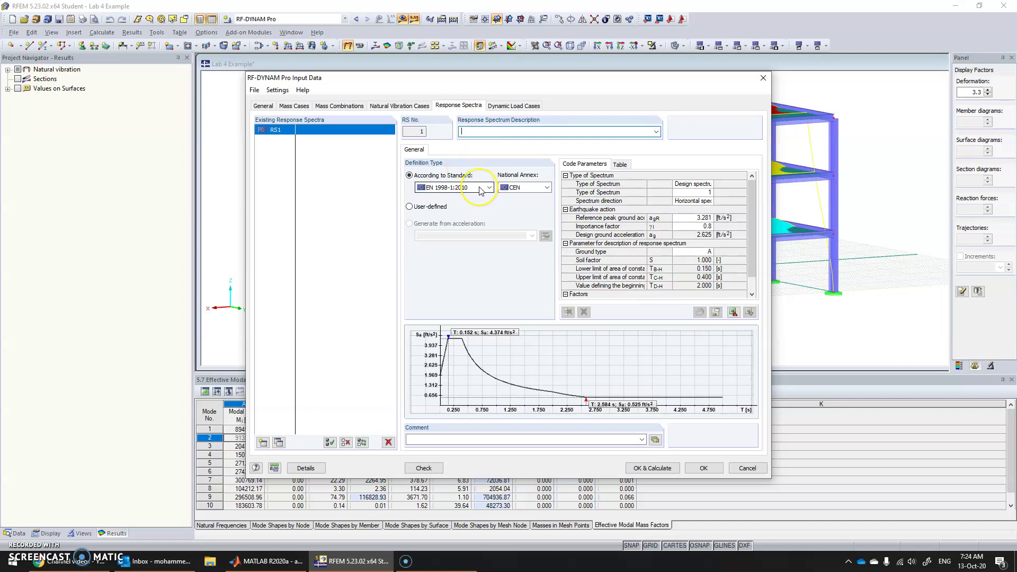
pyautogui.click(480, 189)
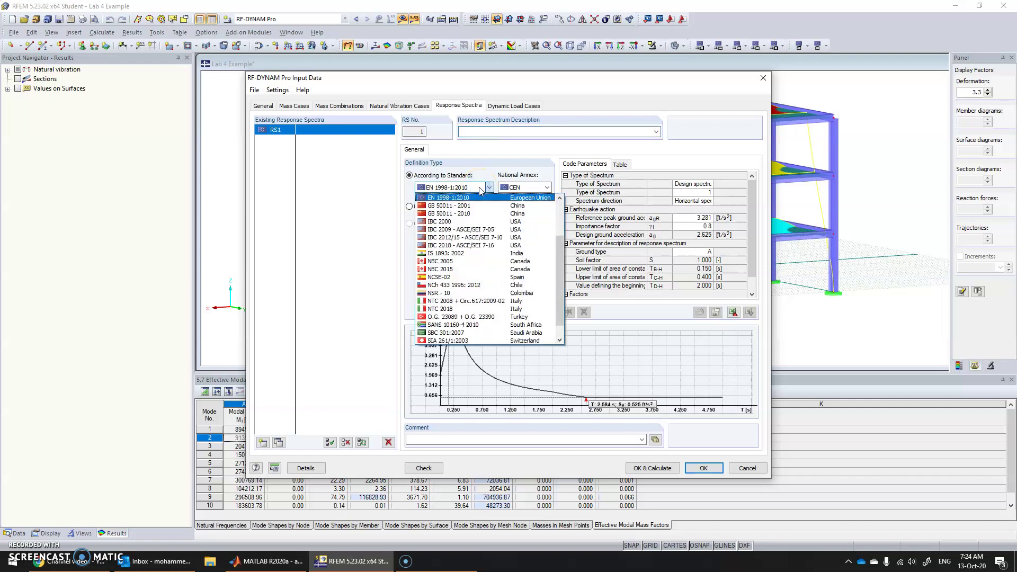
pyautogui.scroll(2, 477, 265)
pyautogui.scroll(-1, 474, 265)
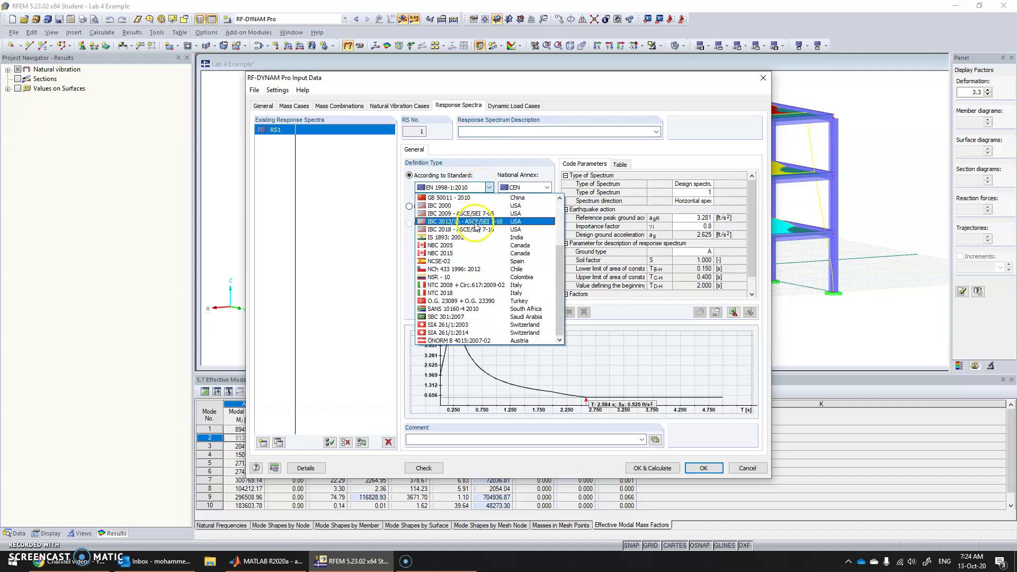
pyautogui.click(456, 318)
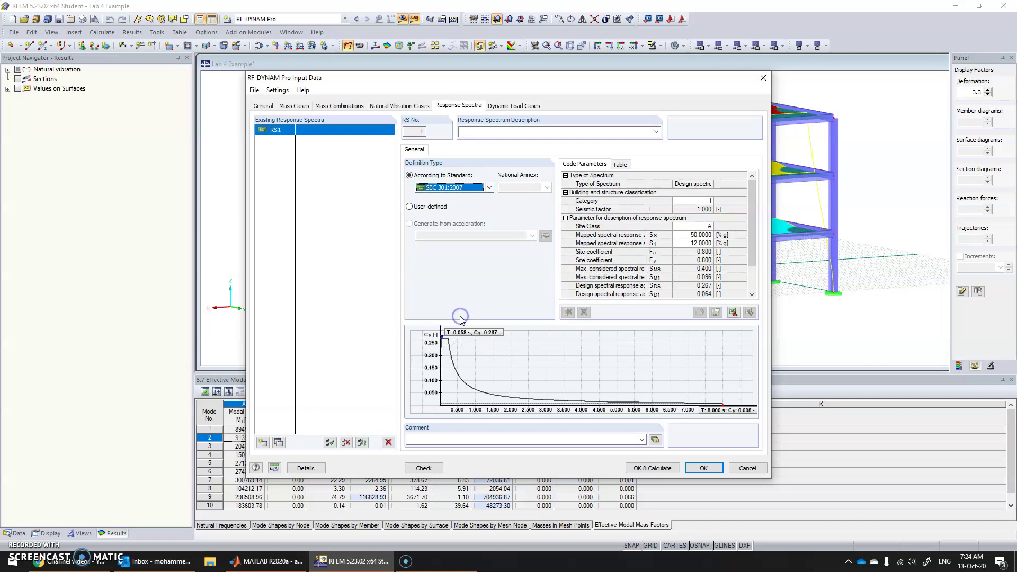
# Set RS1's building Category to II and Site Class to C
pyautogui.click(710, 201)
pyautogui.click(699, 207)
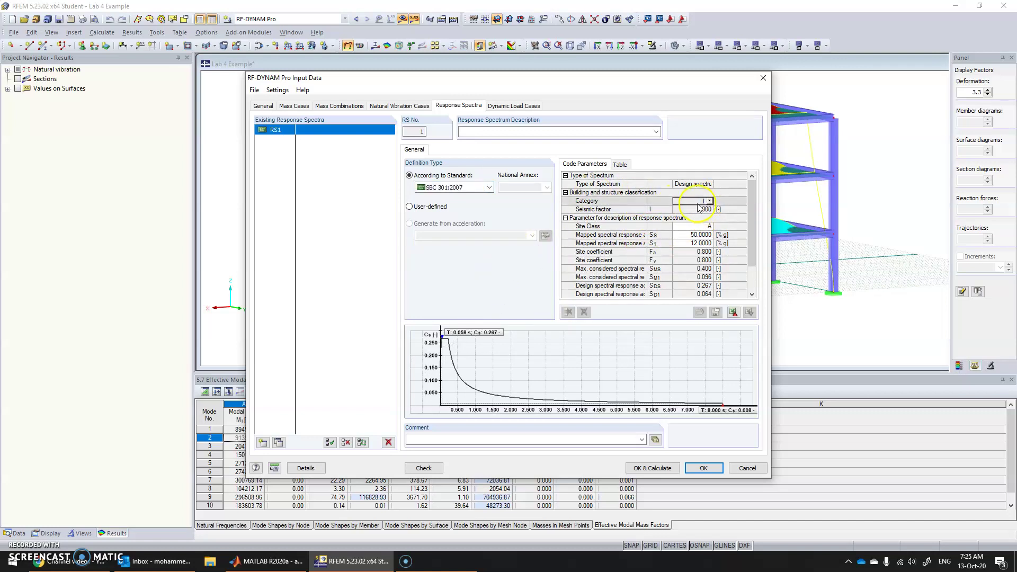
pyautogui.click(710, 201)
pyautogui.click(700, 218)
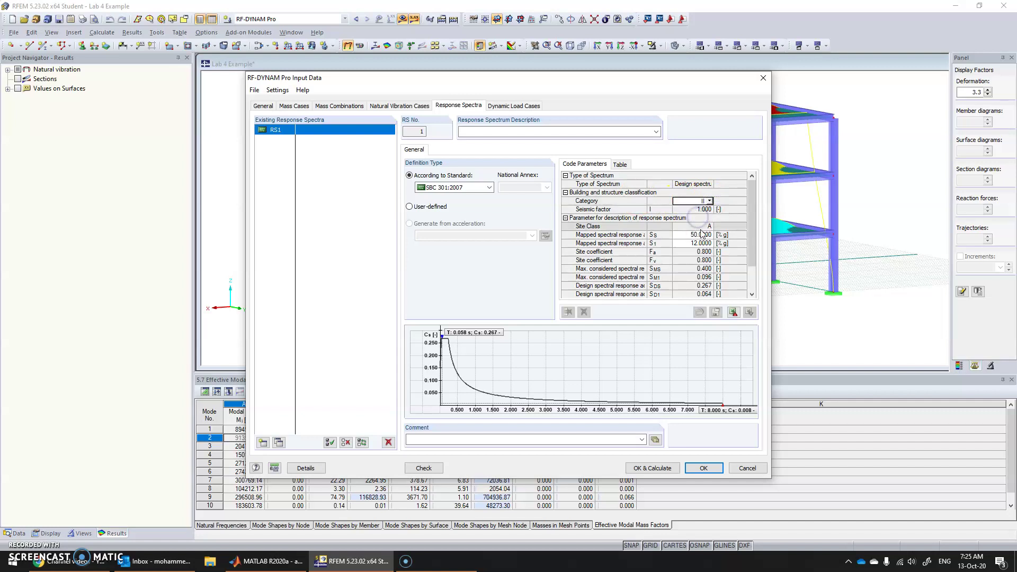
pyautogui.click(702, 227)
pyautogui.click(707, 226)
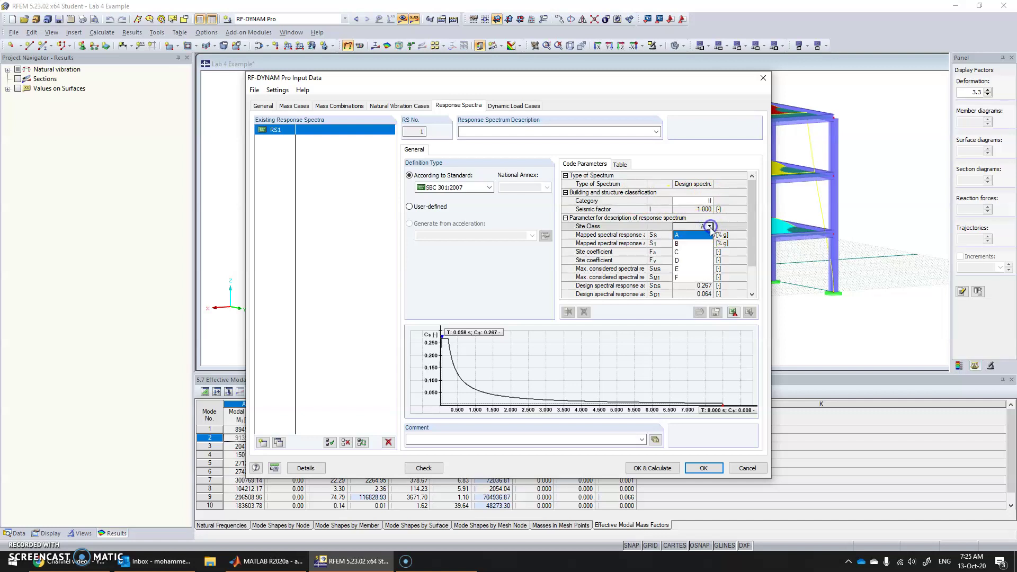
pyautogui.click(695, 252)
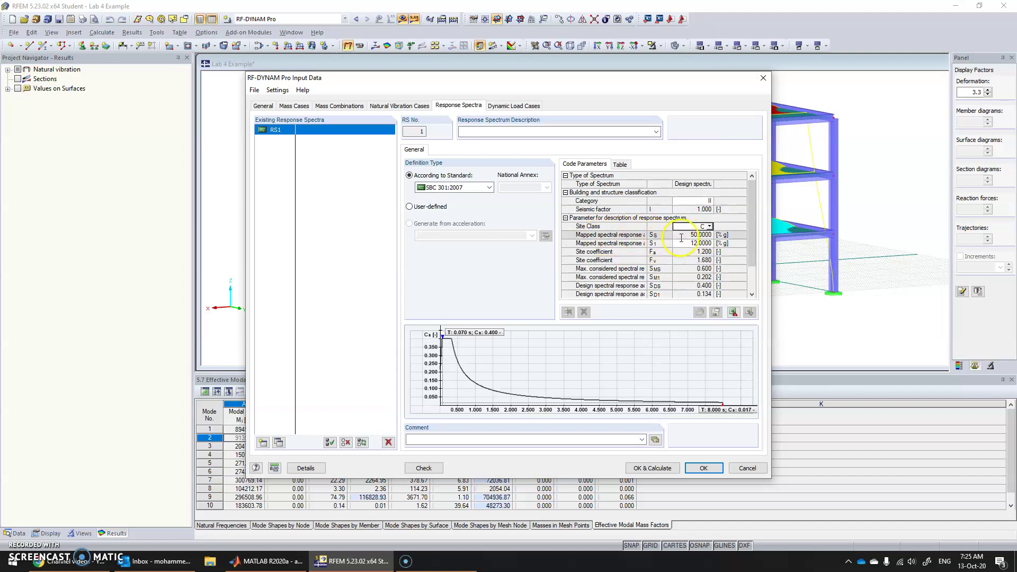
# Enter spectral responses Ss 40 and S1 16 and response modification factor R 8
pyautogui.click(694, 234)
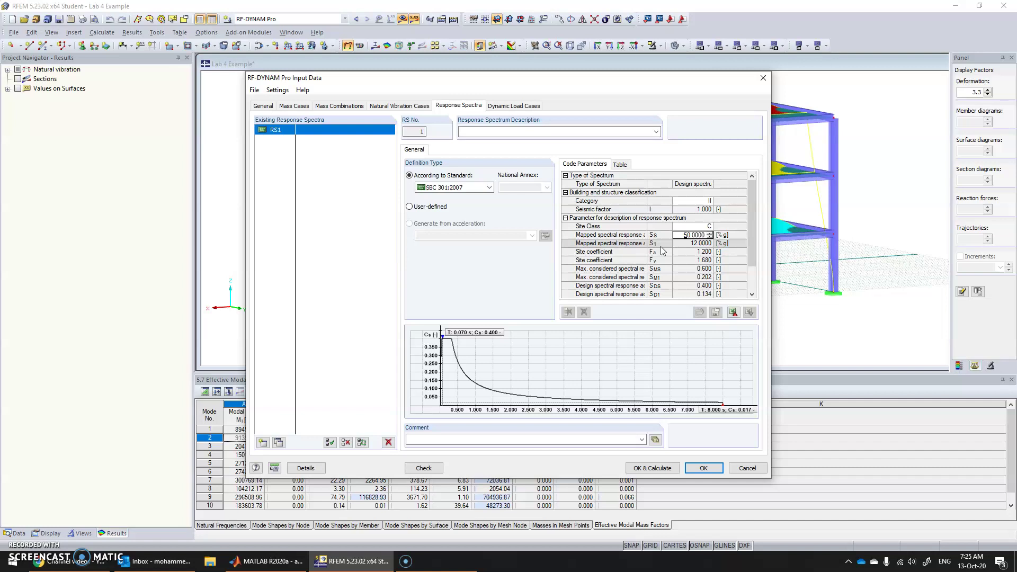
pyautogui.click(688, 243)
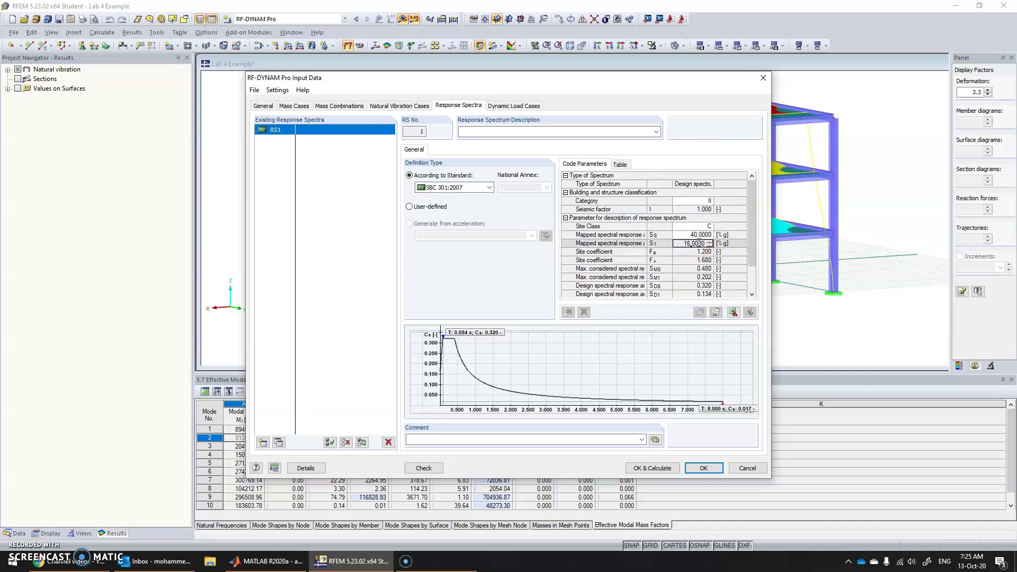
pyautogui.scroll(-2, 704, 249)
pyautogui.click(734, 227)
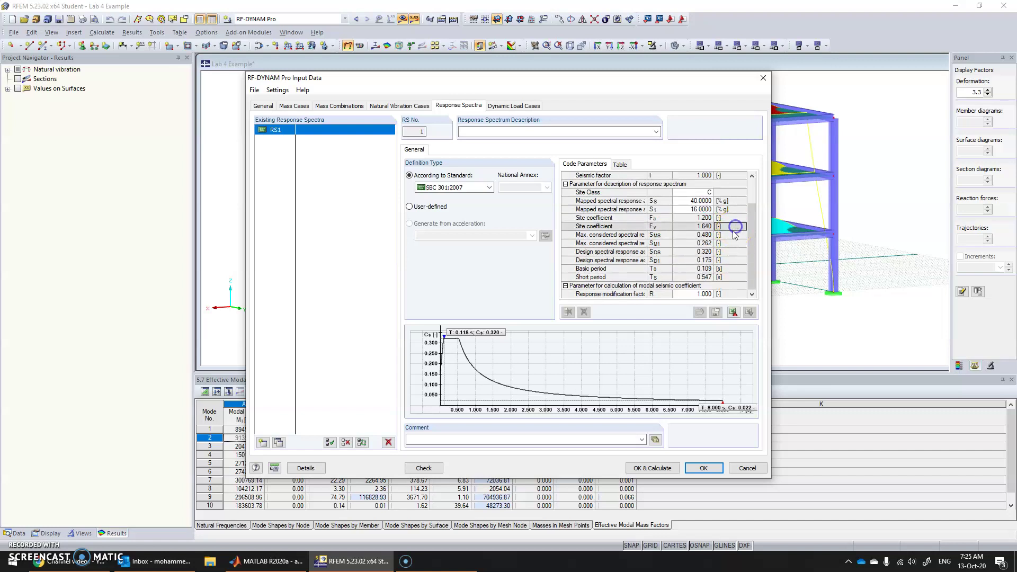
pyautogui.click(696, 293)
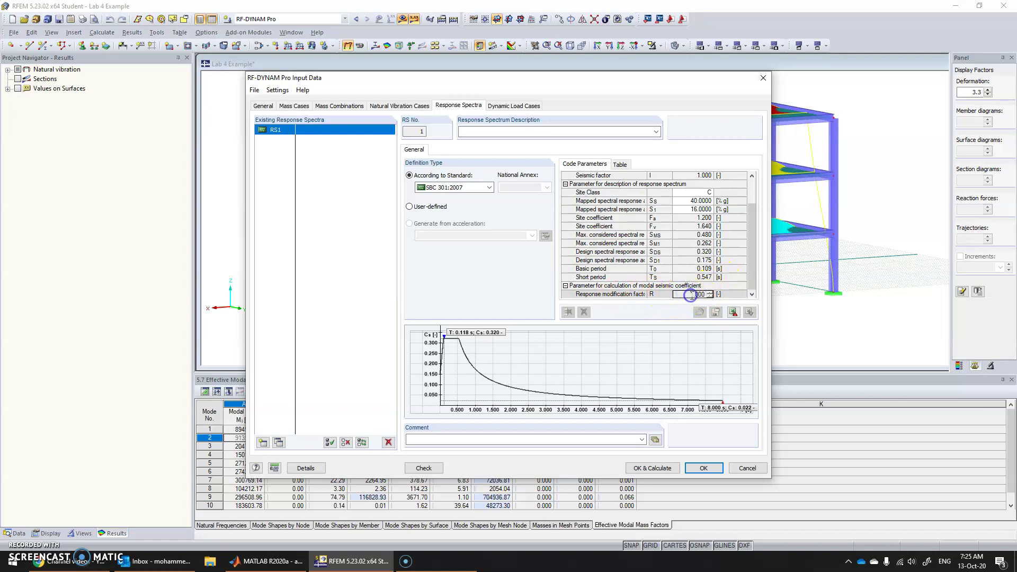
pyautogui.write('8')
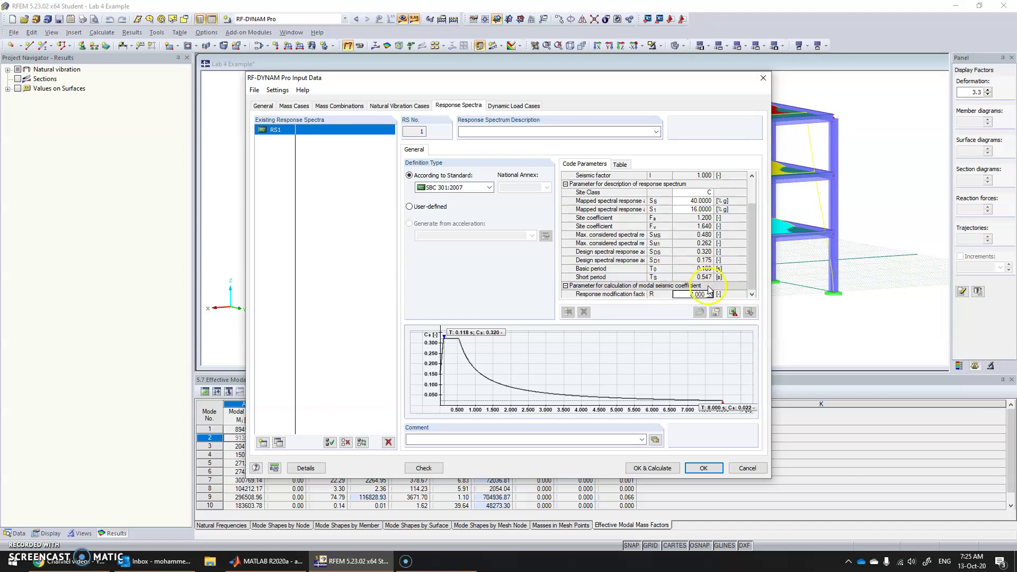
pyautogui.click(657, 355)
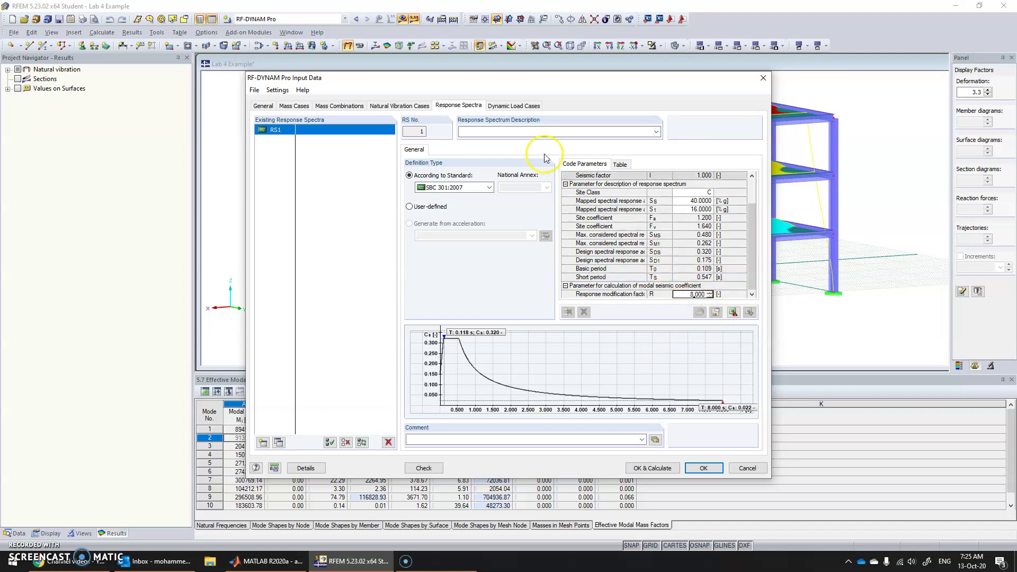
# Apply spectrum RS1 in the X, Y and Z directions for dynamic load case DLC1
pyautogui.click(507, 105)
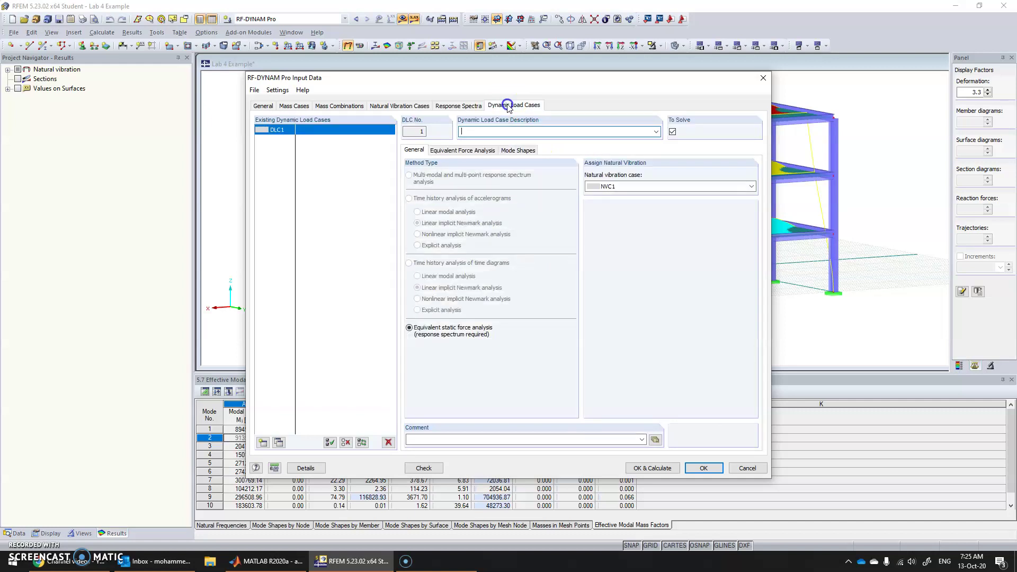
pyautogui.click(461, 152)
pyautogui.click(409, 186)
pyautogui.click(409, 199)
pyautogui.click(408, 212)
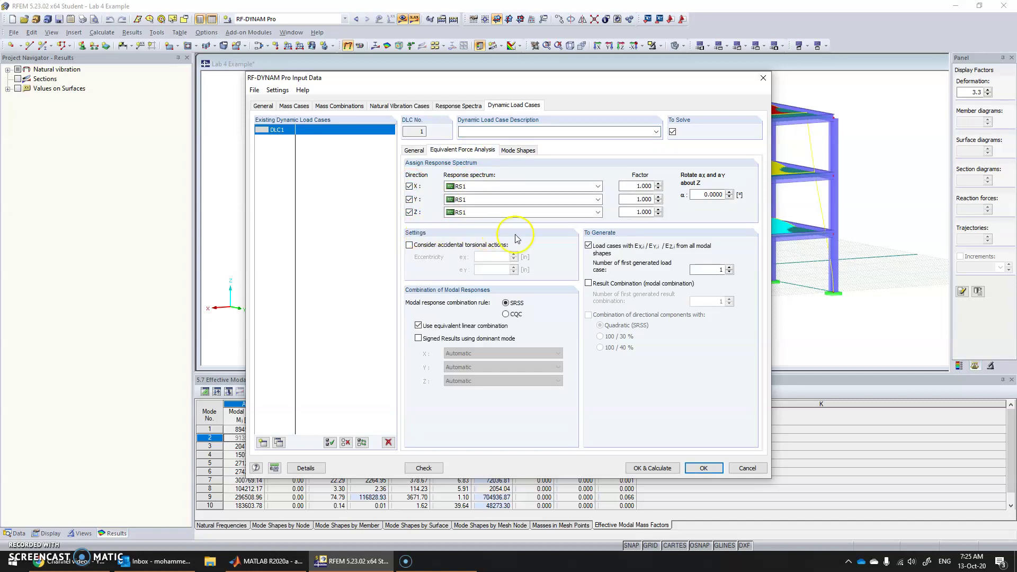
# Untick Select all and clear modes 3–10 so DLC1 generates only mode shapes 1 and 2
pyautogui.click(522, 152)
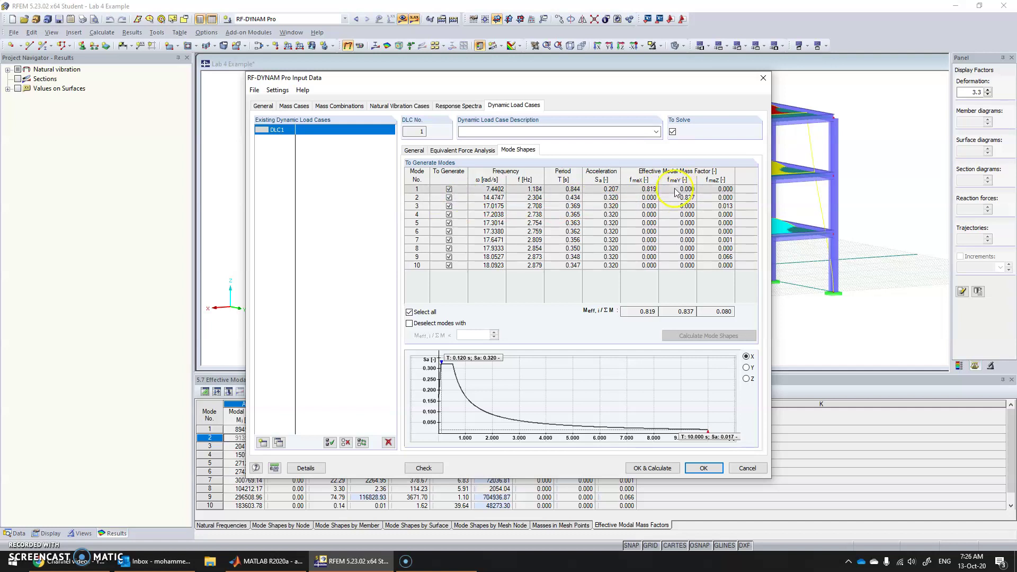
pyautogui.click(449, 214)
pyautogui.click(410, 312)
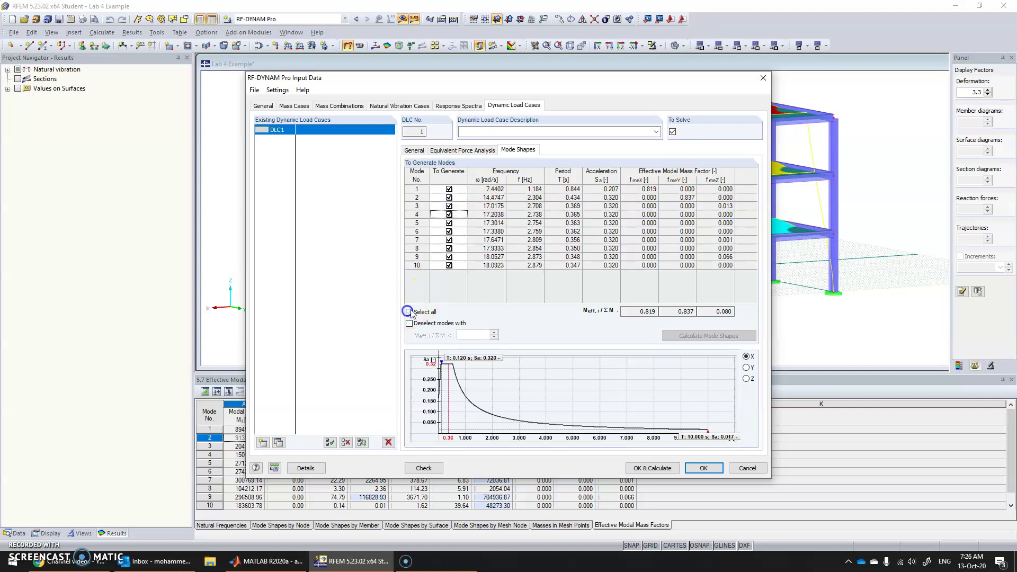
pyautogui.click(448, 256)
pyautogui.click(449, 265)
pyautogui.click(449, 256)
pyautogui.click(449, 248)
pyautogui.click(449, 239)
pyautogui.click(449, 231)
pyautogui.click(448, 223)
pyautogui.click(448, 214)
pyautogui.click(449, 206)
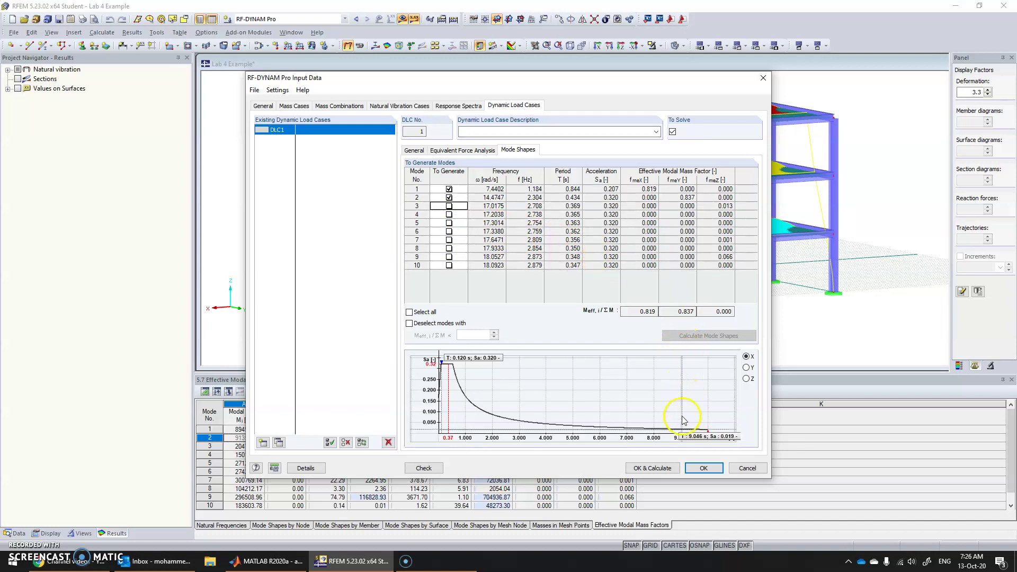
# Accept the dynamic settings, calculate, and display LC3 mode shape 1, direction X
pyautogui.click(657, 470)
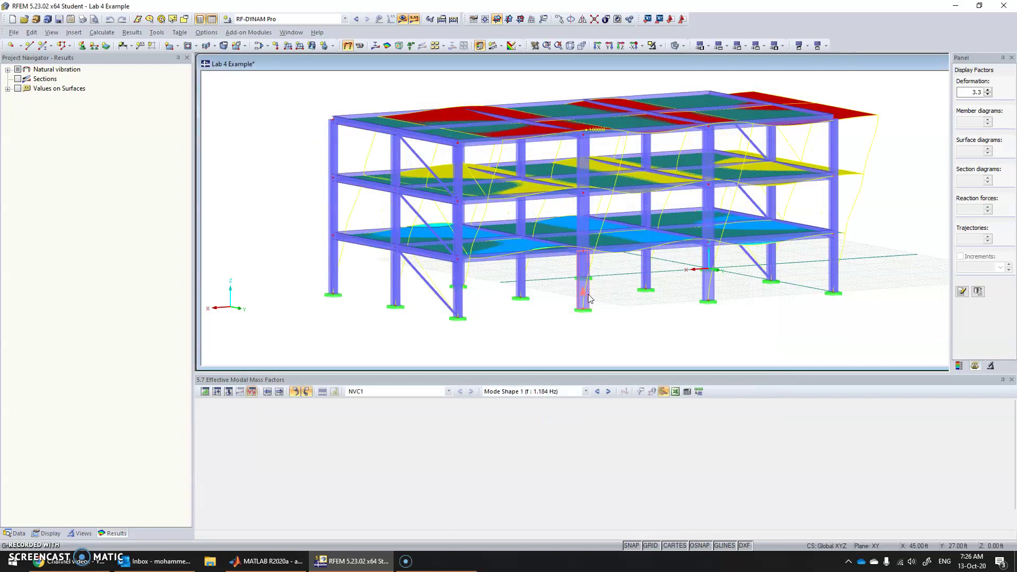
pyautogui.keyDown('ctrl'); pyautogui.moveTo(590, 298); pyautogui.dragTo(552, 335, button='middle'); pyautogui.keyUp('ctrl')
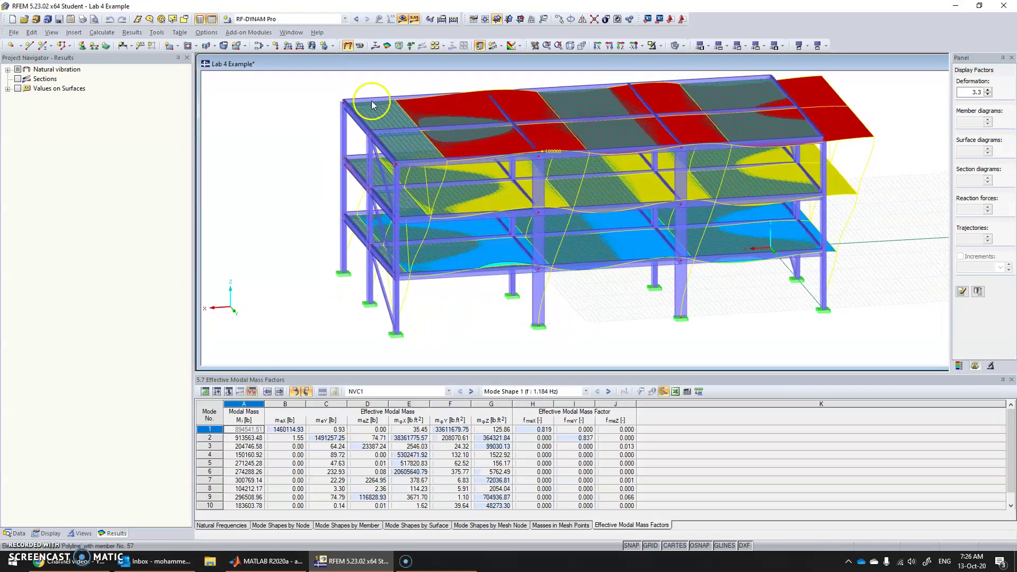
pyautogui.click(276, 20)
pyautogui.click(276, 42)
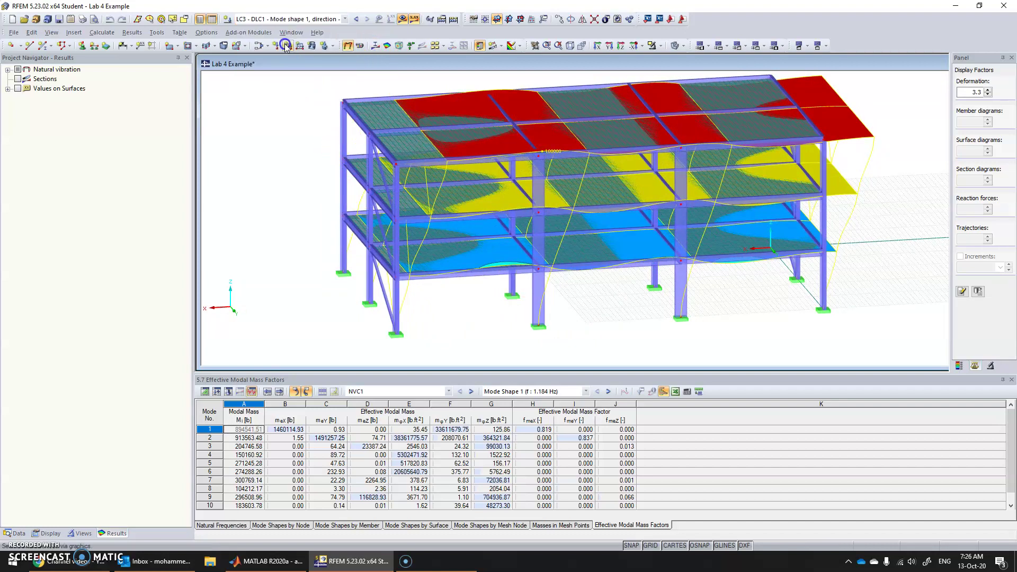
# Run Calculate All so every load case, including LC3–LC7, has results
pyautogui.keyDown('ctrl'); pyautogui.moveTo(391, 172); pyautogui.dragTo(339, 154, button='middle'); pyautogui.keyUp('ctrl')
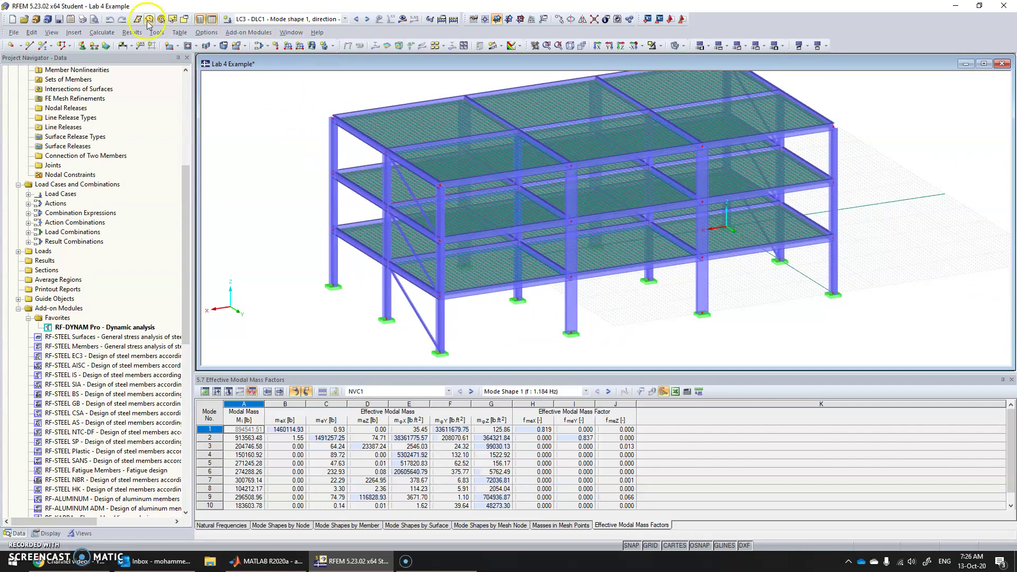
pyautogui.click(110, 32)
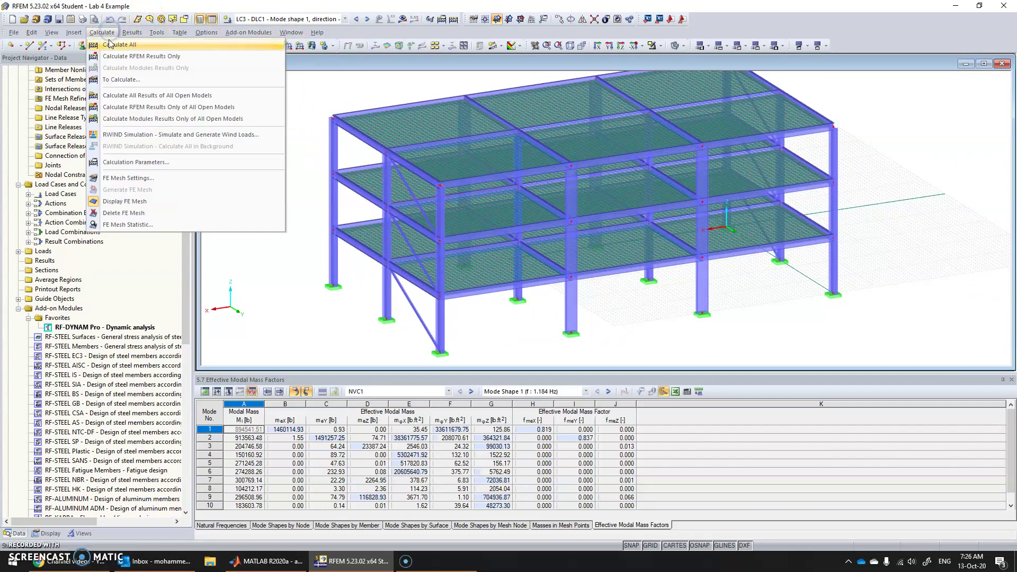
pyautogui.click(114, 42)
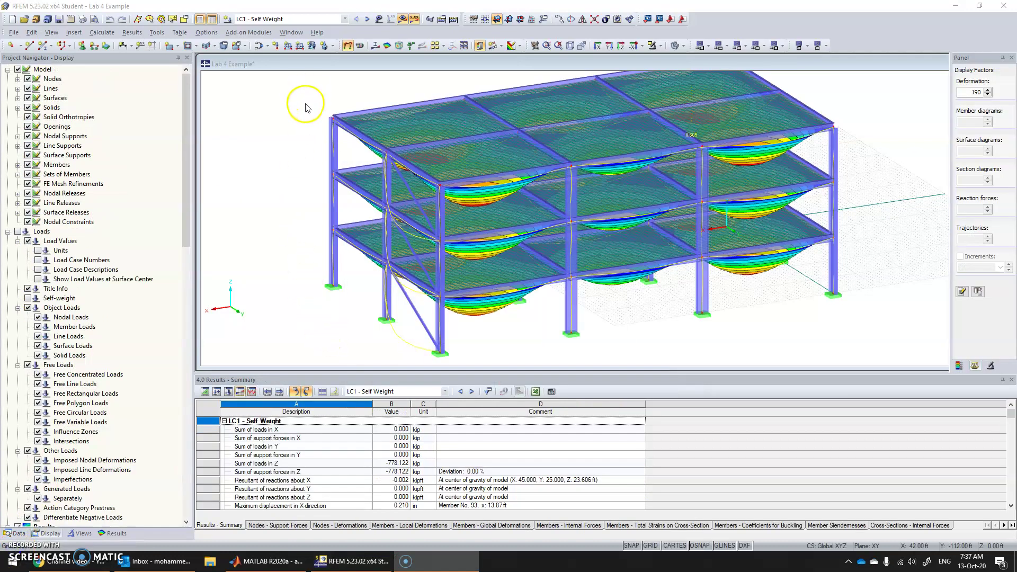
# Display the LC1 - Self Weight results
pyautogui.click(307, 20)
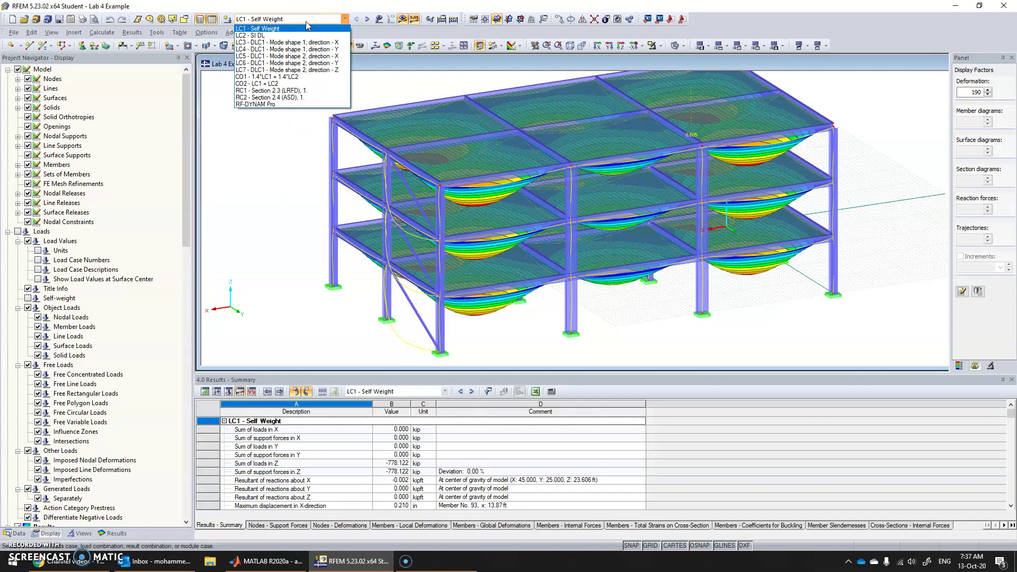
pyautogui.click(307, 30)
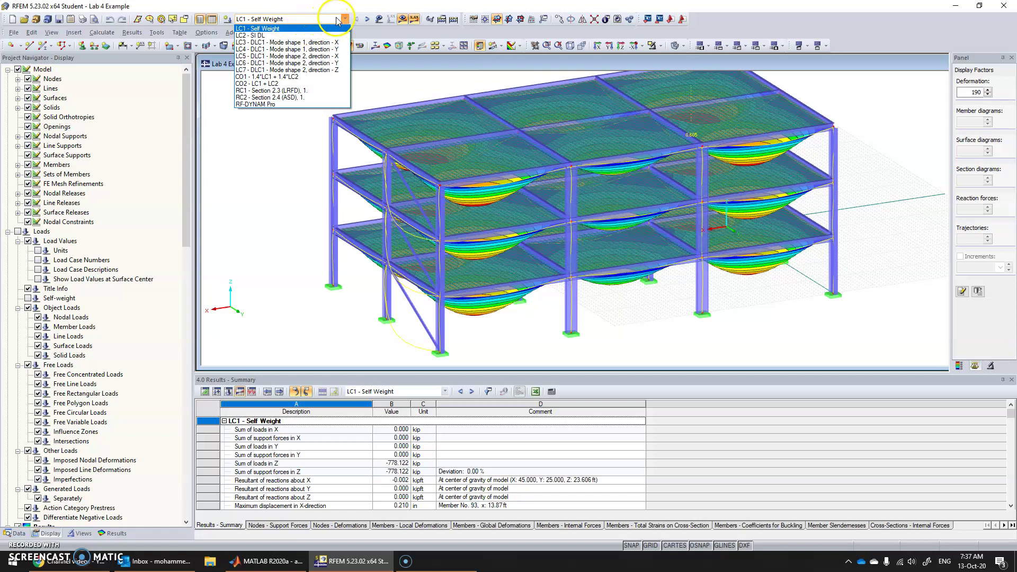
pyautogui.click(288, 29)
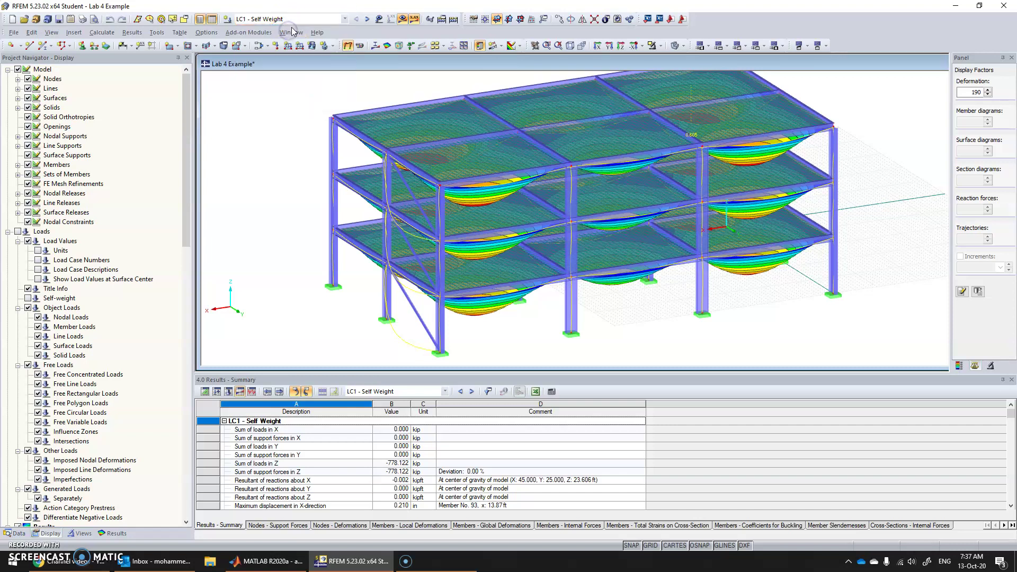
# Show the LC2 - SI DL deflections, then switch to LC3 mode shape 1, direction X
pyautogui.click(302, 19)
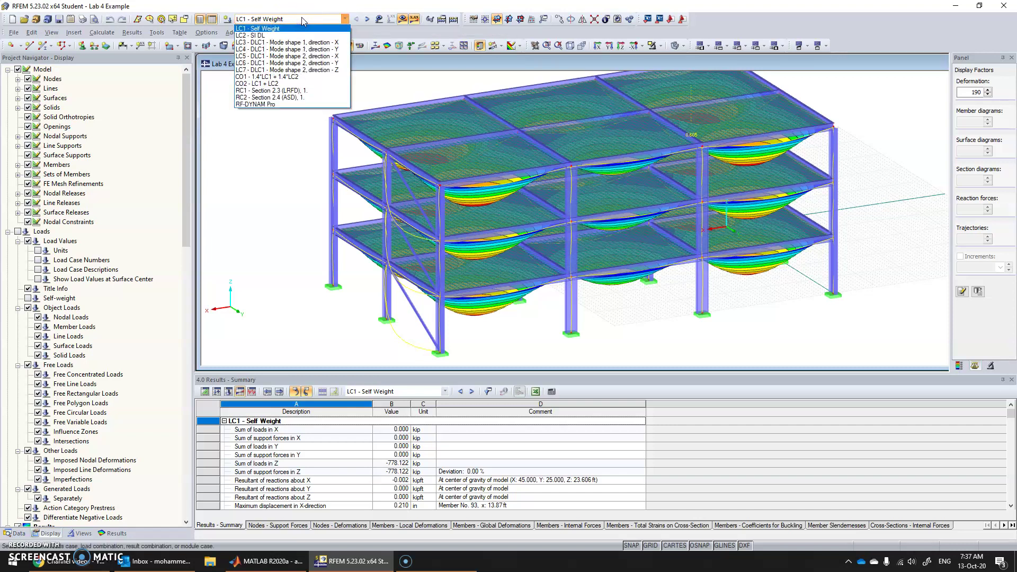
pyautogui.click(289, 35)
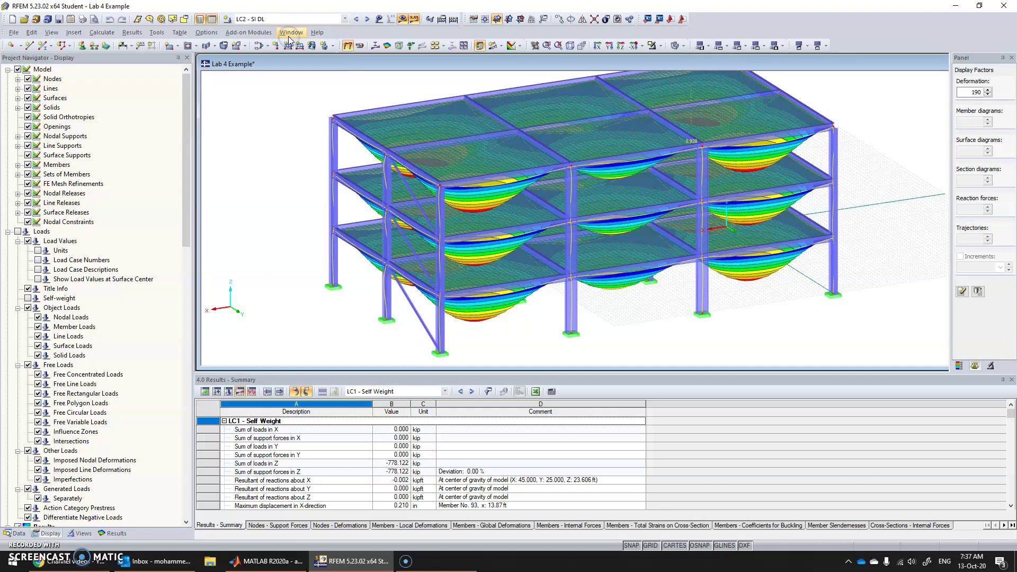
pyautogui.click(302, 19)
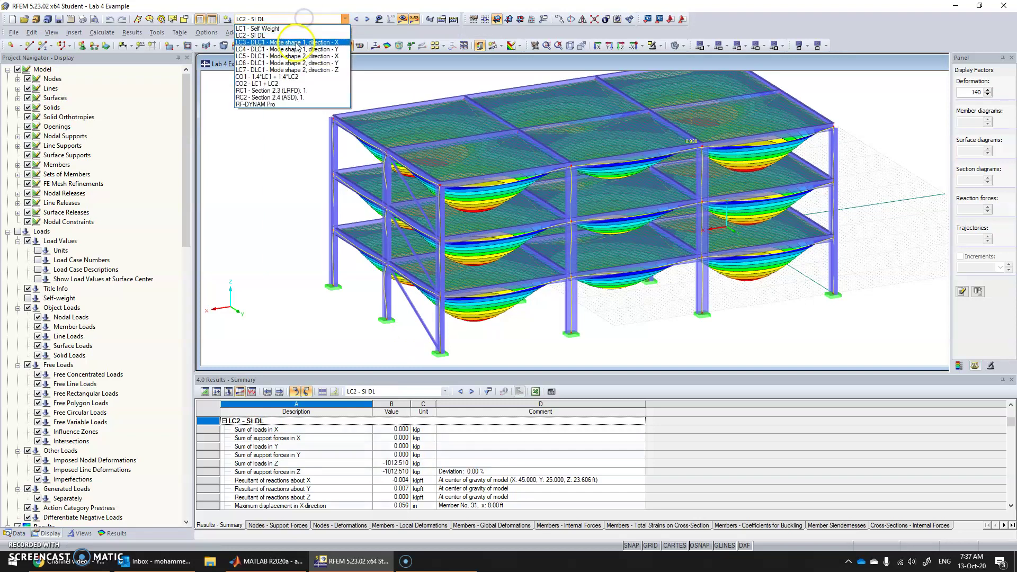
pyautogui.click(296, 43)
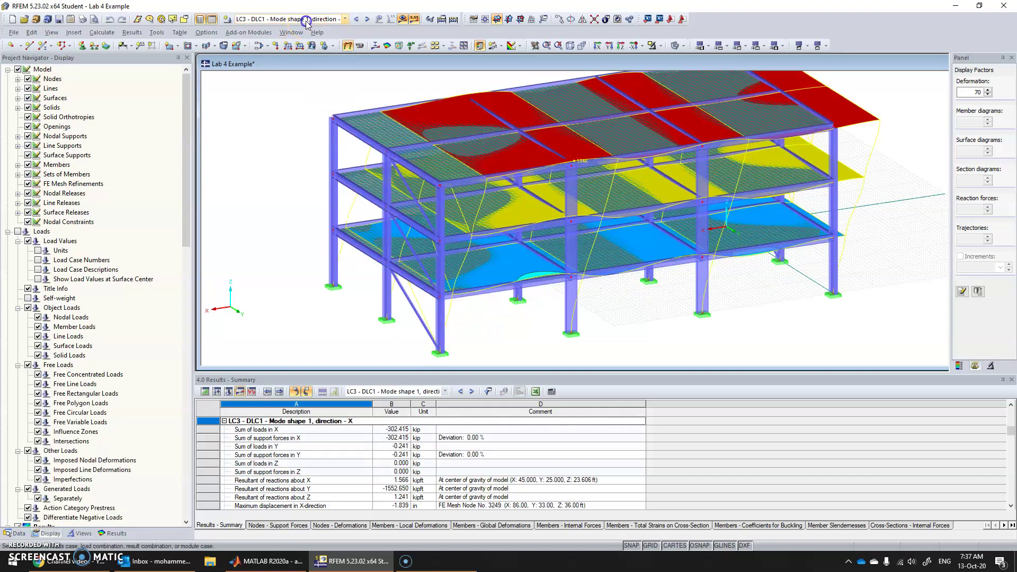
# Step through LC4 (mode 1 Y), LC5 (mode 2 X) and LC6 (mode 2 Y) mode shapes
pyautogui.click(307, 21)
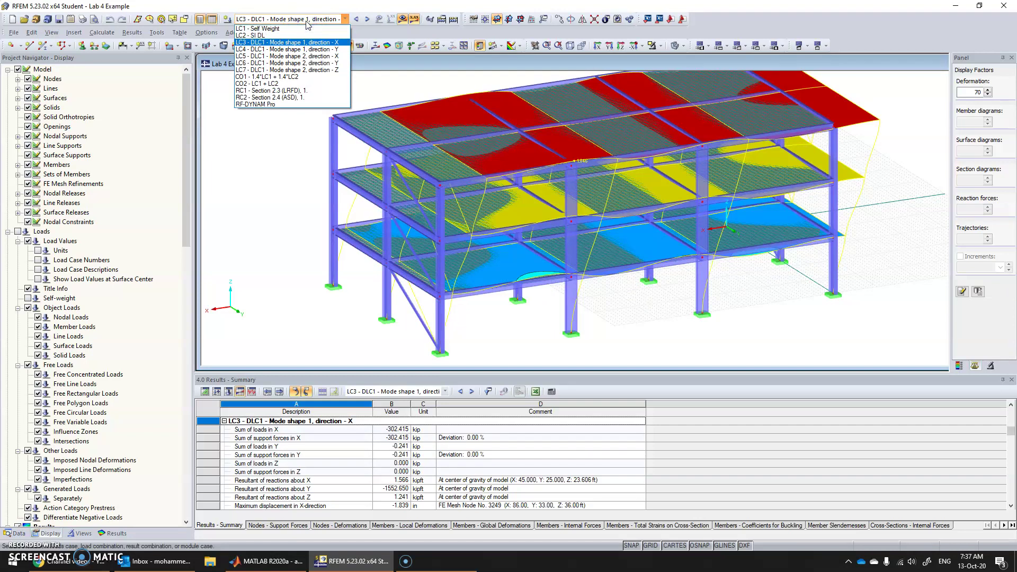
pyautogui.click(302, 49)
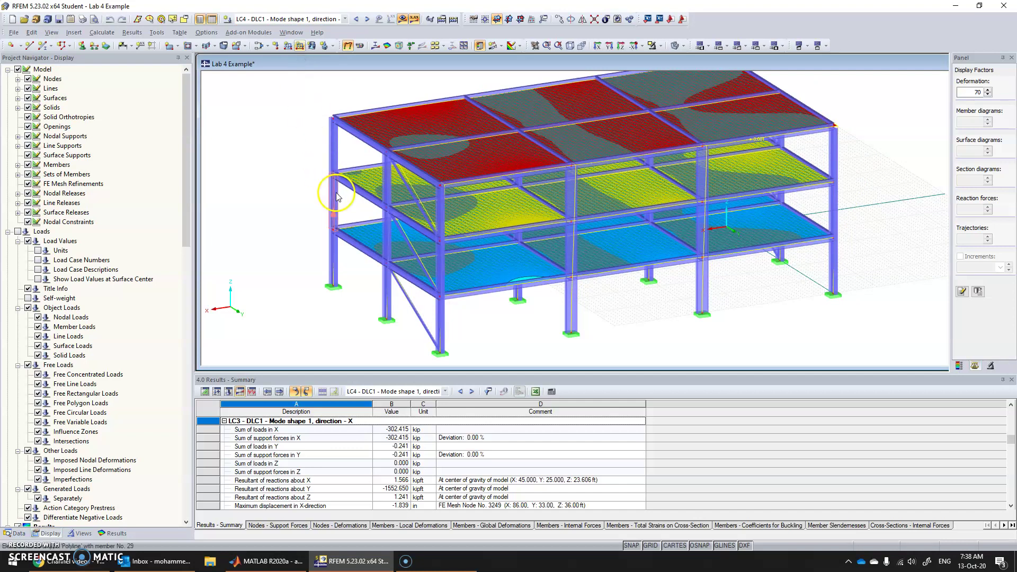
pyautogui.click(320, 21)
pyautogui.click(320, 42)
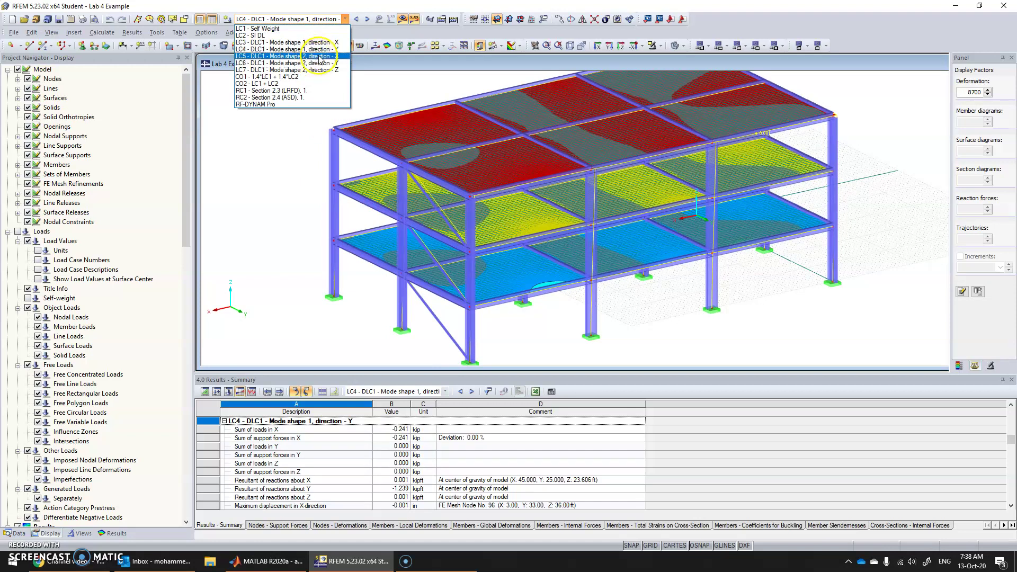
pyautogui.click(319, 56)
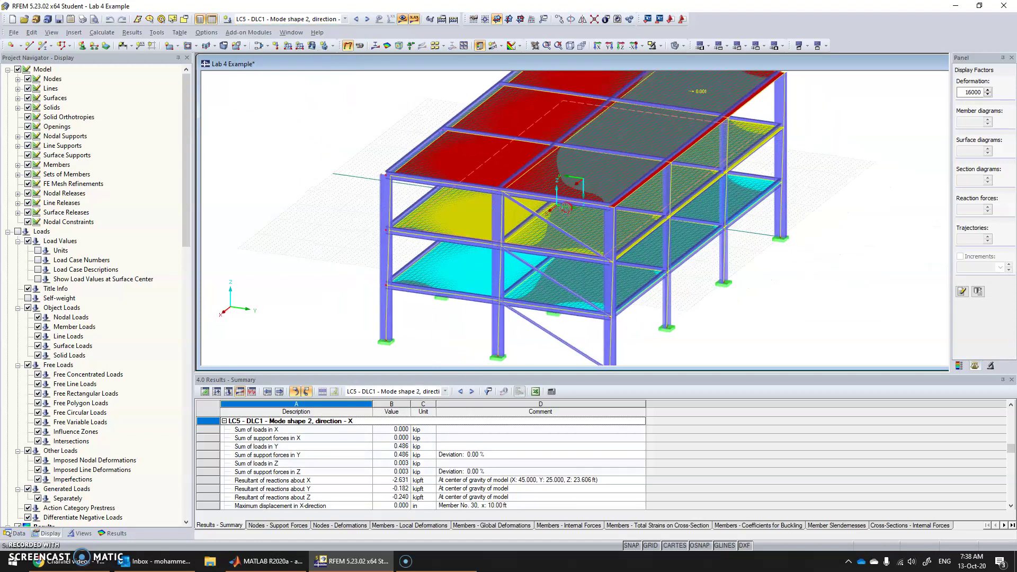
pyautogui.click(309, 18)
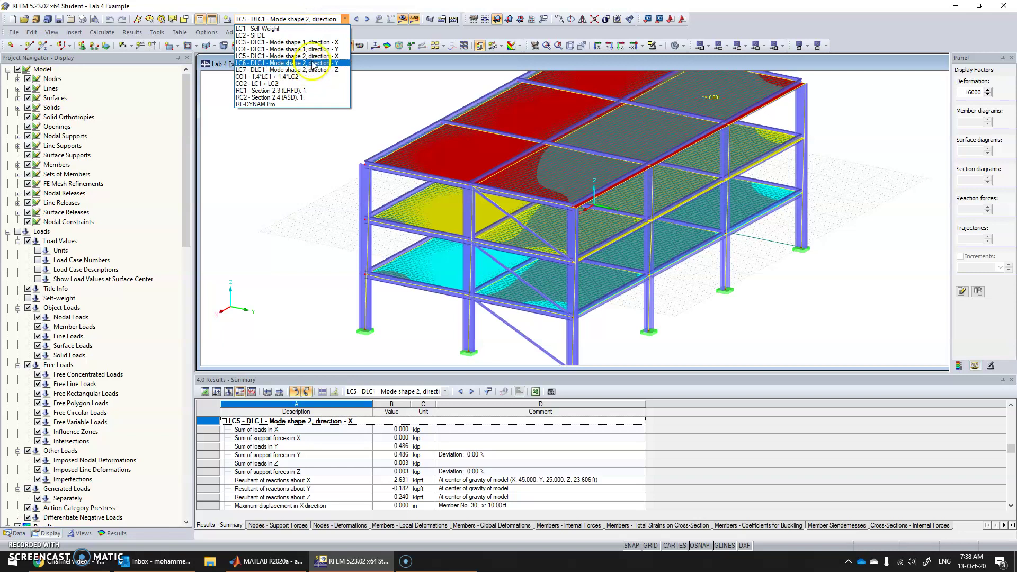
pyautogui.click(314, 64)
pyautogui.keyDown('ctrl'); pyautogui.moveTo(504, 207); pyautogui.dragTo(428, 246, button='right'); pyautogui.keyUp('ctrl')
# Show LC7 mode shape 2, direction Z, then the CO1 1.4*LC1 + 1.4*LC2 combination deflections
pyautogui.click(315, 19)
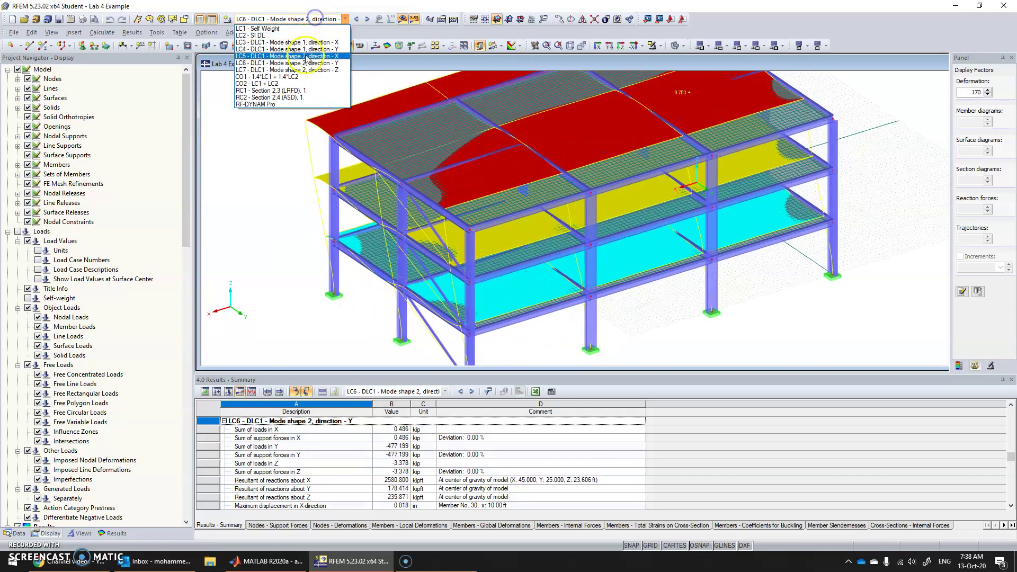
pyautogui.click(303, 71)
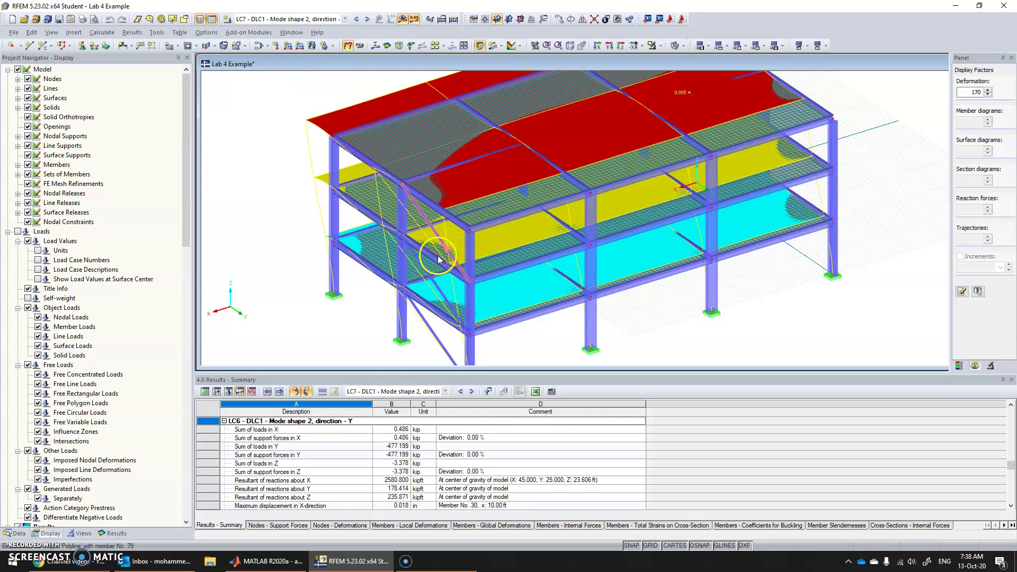
pyautogui.keyDown('ctrl'); pyautogui.moveTo(438, 250); pyautogui.dragTo(435, 188, button='right'); pyautogui.keyUp('ctrl')
pyautogui.click(328, 18)
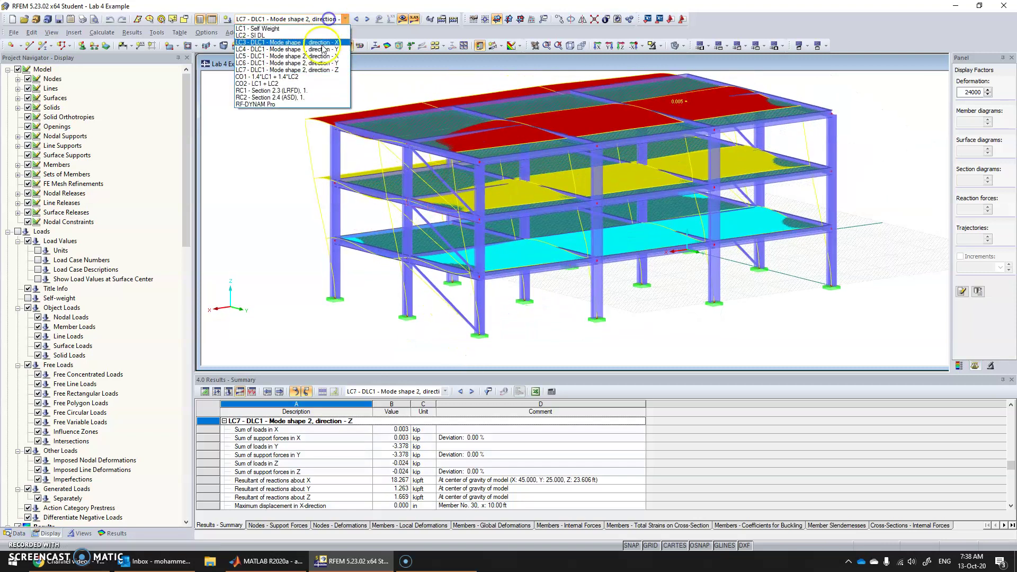
pyautogui.click(301, 77)
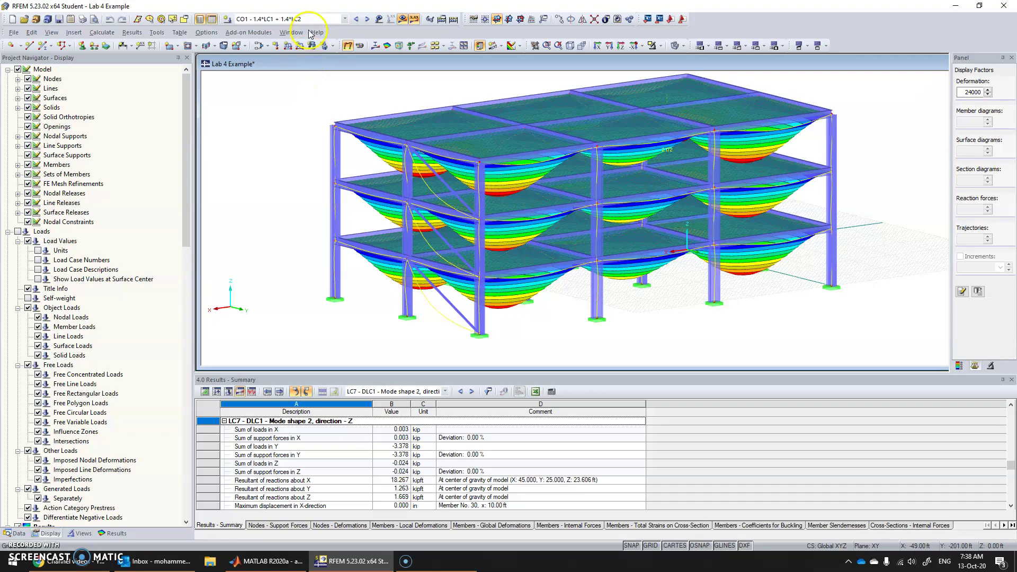
pyautogui.keyDown('ctrl'); pyautogui.moveTo(424, 212); pyautogui.dragTo(420, 280, button='right'); pyautogui.keyUp('ctrl')
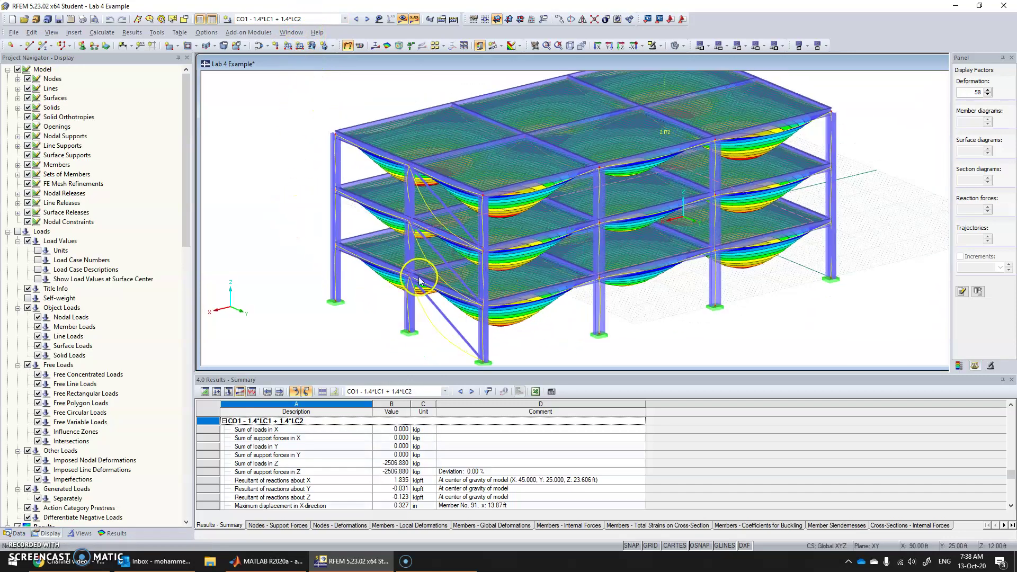